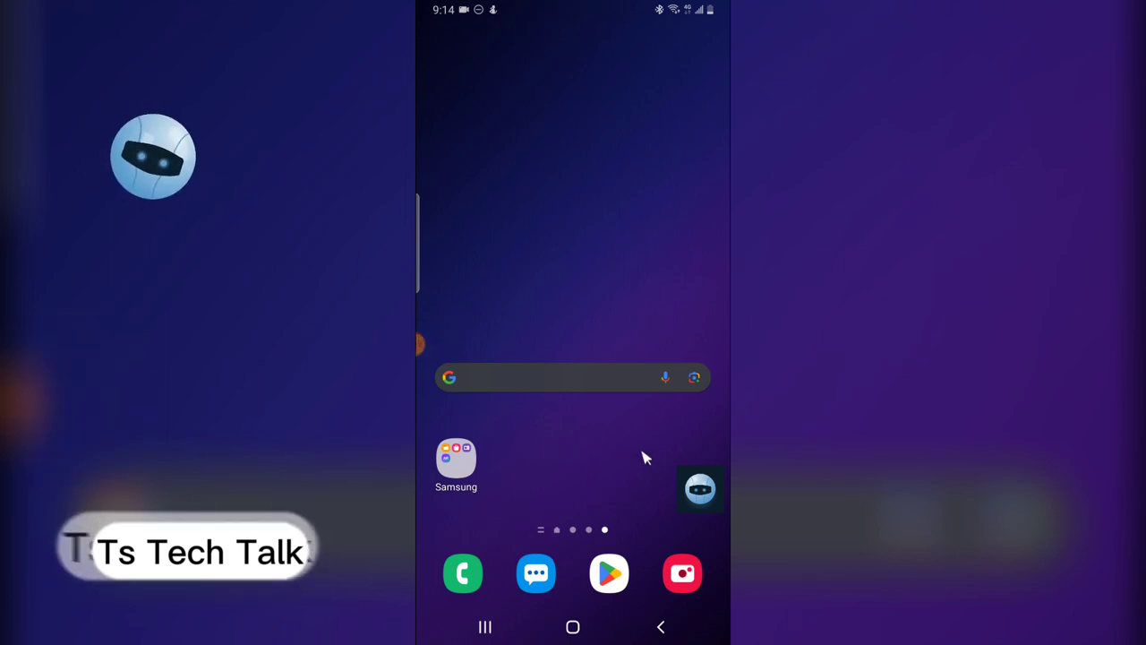
# Swipe up to open the app drawer and scroll through the installed apps.
pyautogui.moveTo(573, 493); pyautogui.dragTo(573, 224)
pyautogui.scroll(-1, 619, 466)
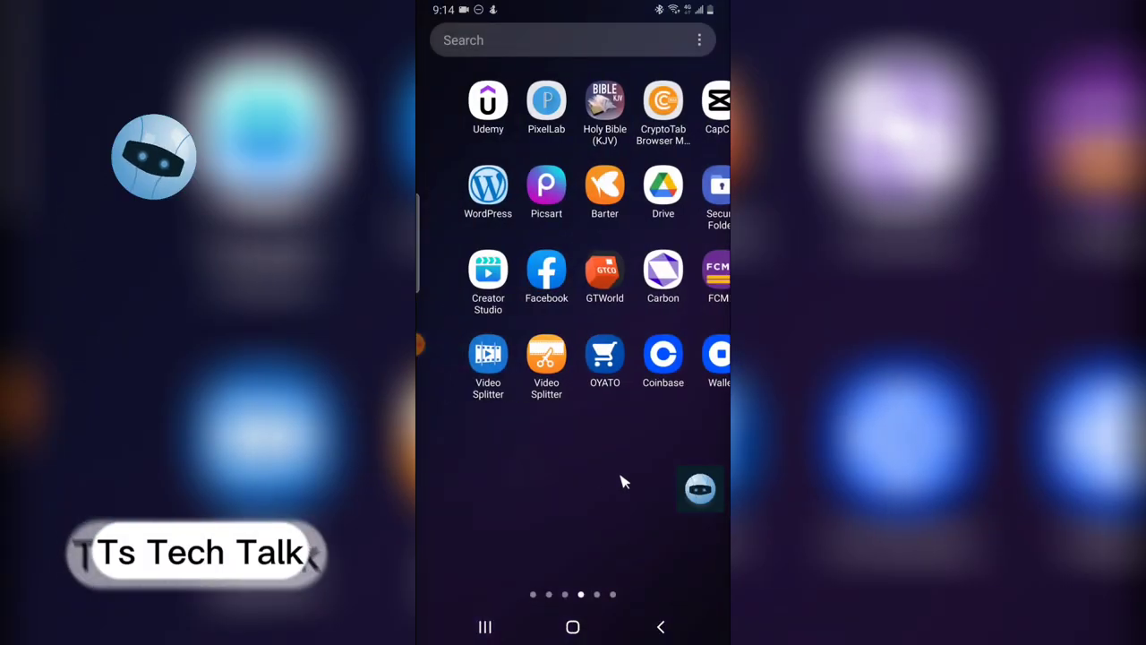
pyautogui.scroll(1, 583, 440)
pyautogui.scroll(1, 578, 379)
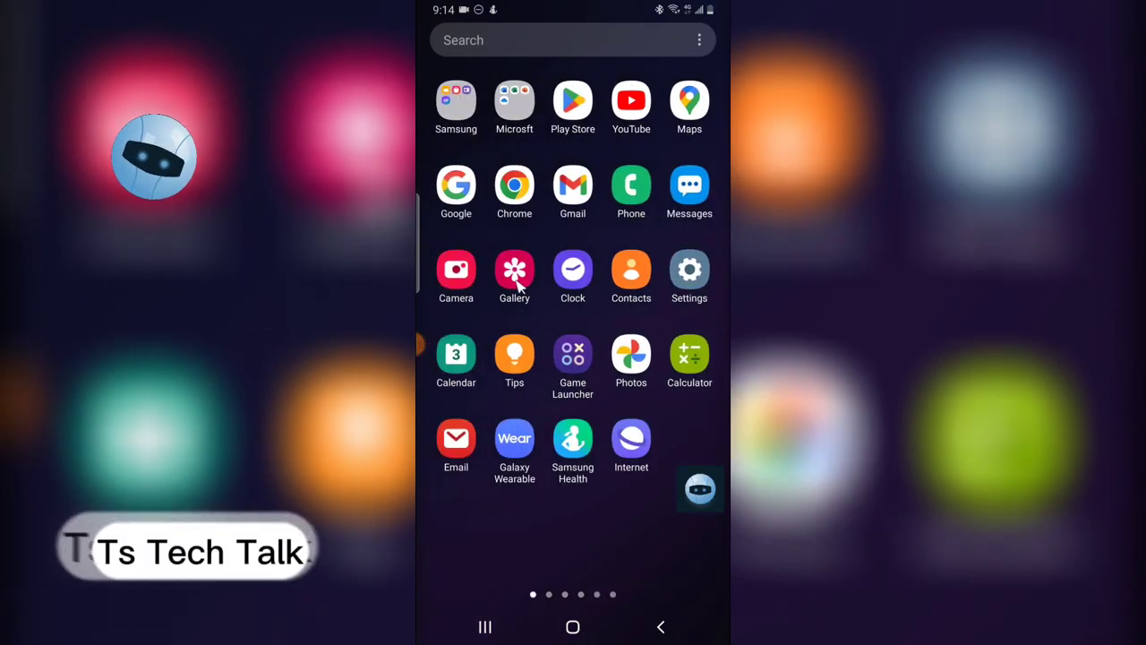
pyautogui.click(535, 260)
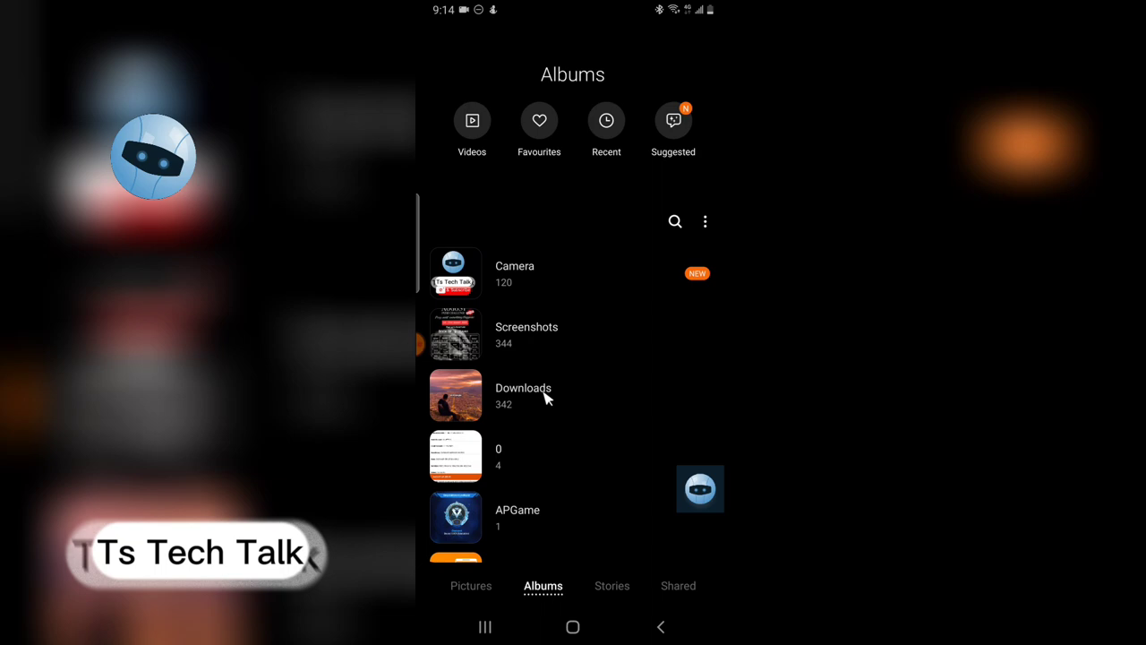
pyautogui.click(548, 394)
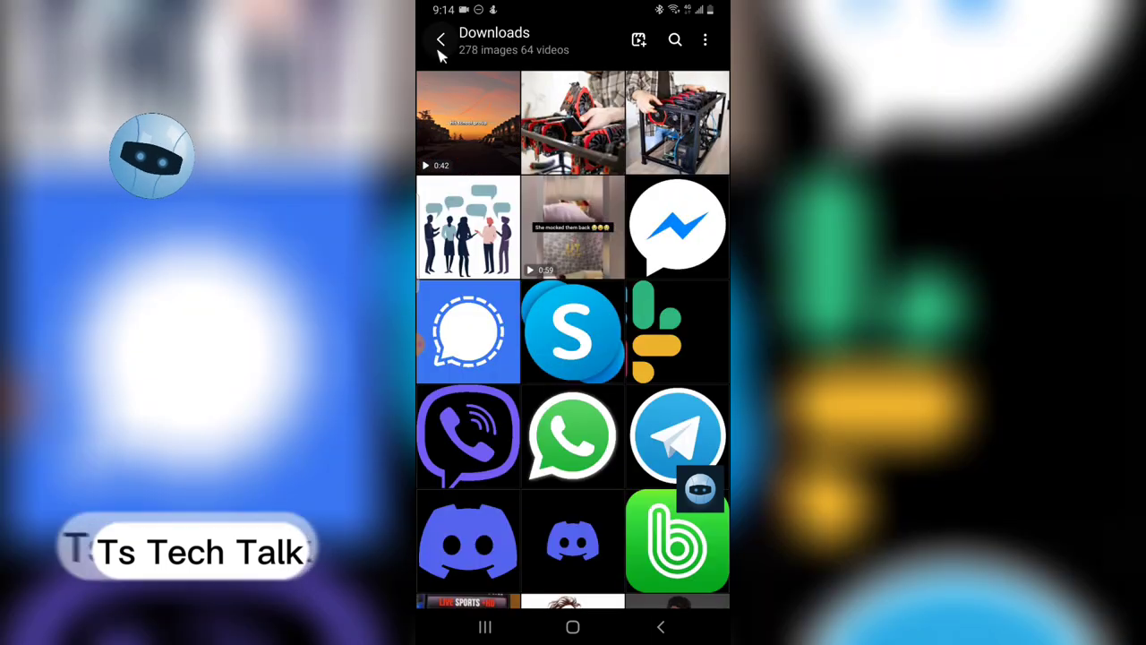
pyautogui.click(440, 40)
pyautogui.scroll(-3, 591, 493)
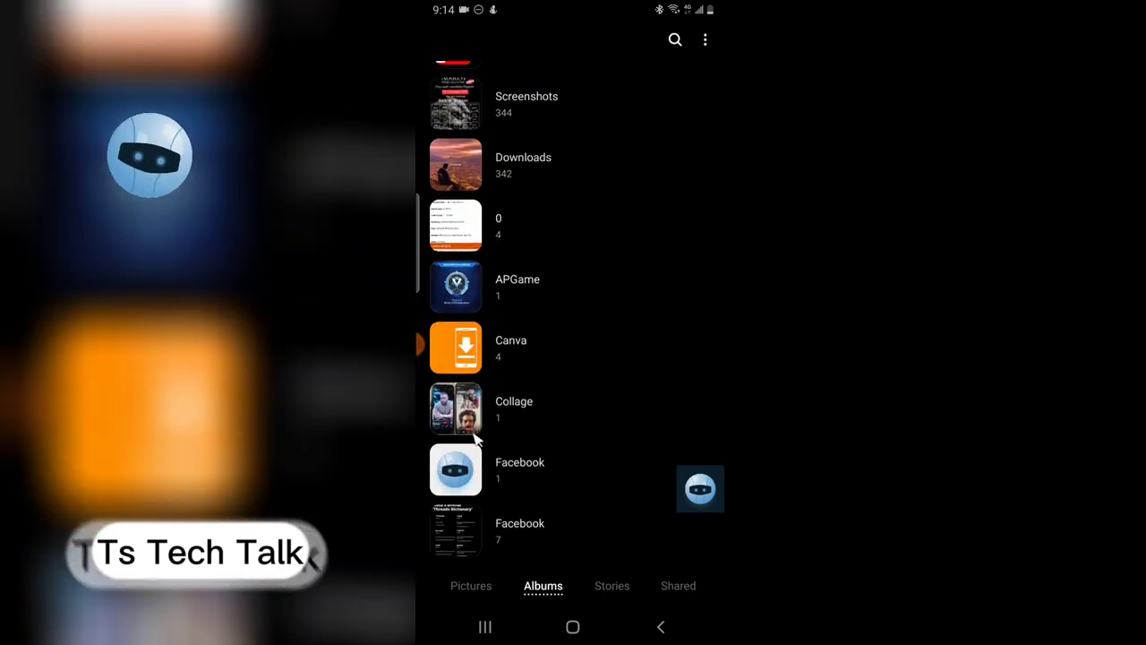
pyautogui.scroll(-2, 582, 310)
pyautogui.scroll(-1, 597, 308)
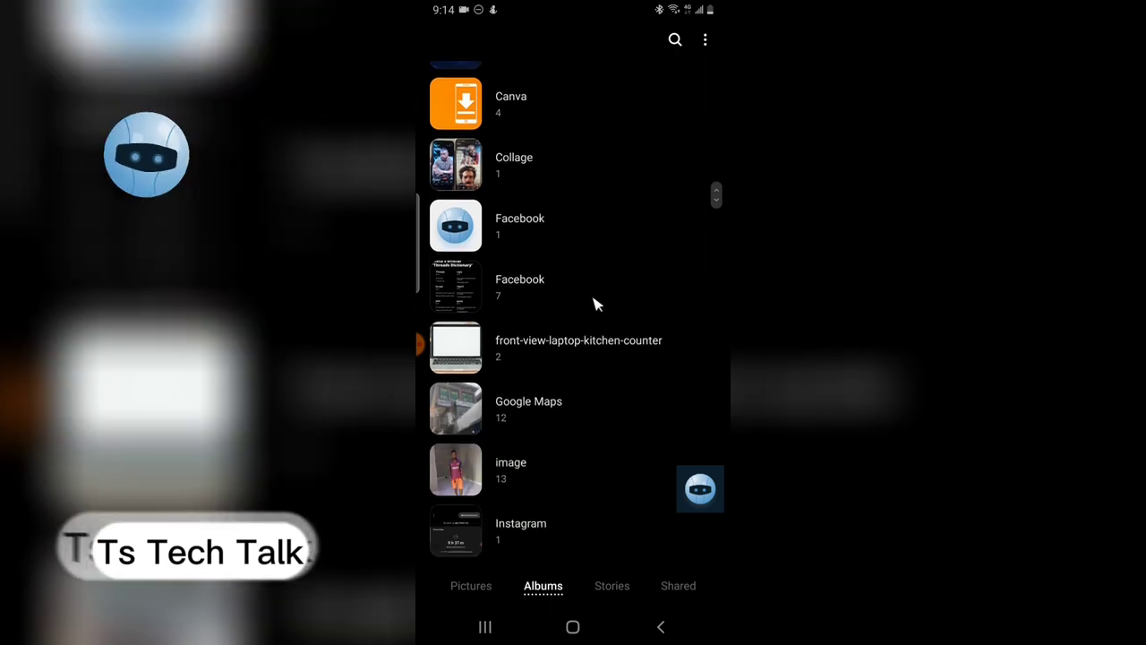
pyautogui.scroll(-2, 600, 408)
pyautogui.scroll(-2, 594, 409)
pyautogui.scroll(-2, 596, 409)
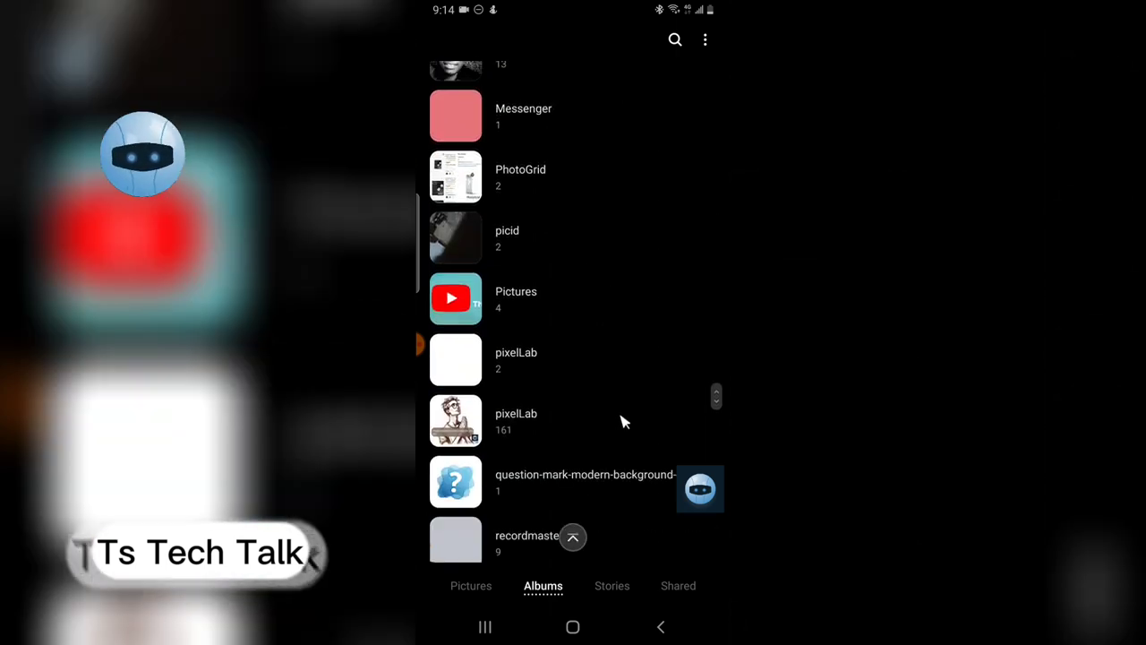
pyautogui.scroll(-4, 621, 420)
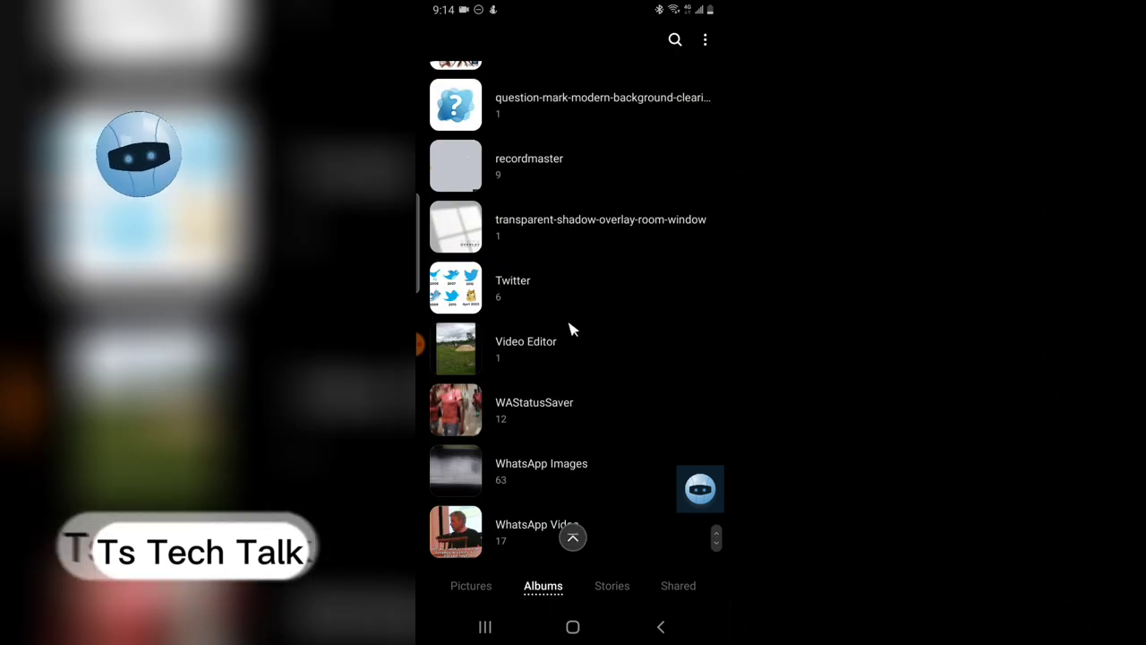
pyautogui.scroll(1, 573, 331)
pyautogui.click(537, 223)
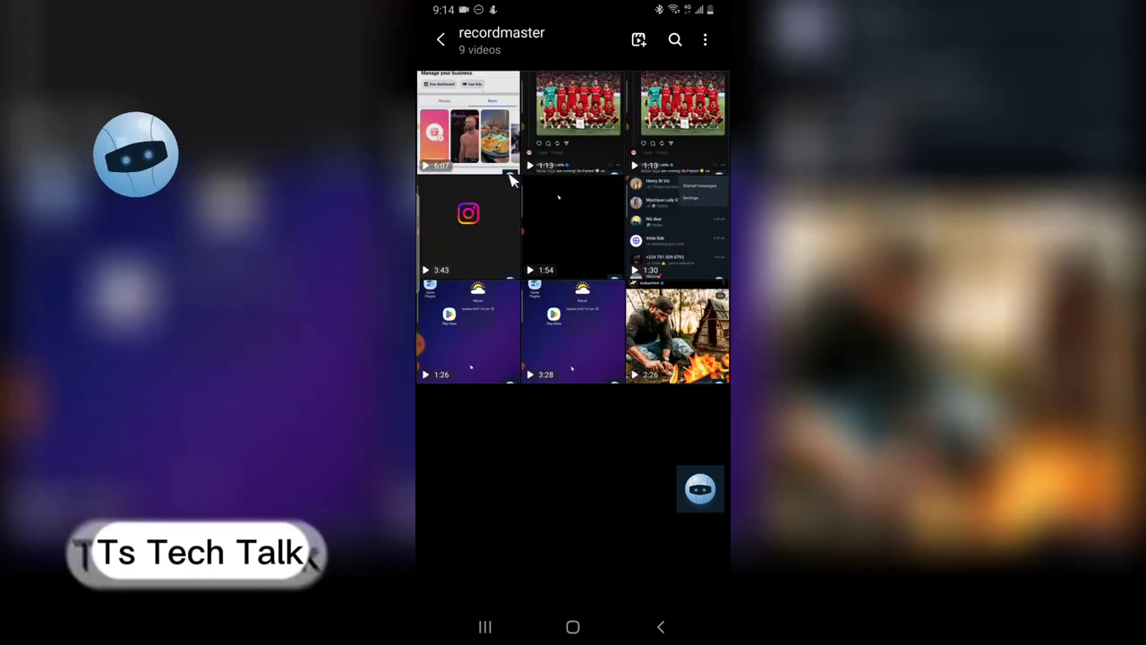
pyautogui.click(602, 132)
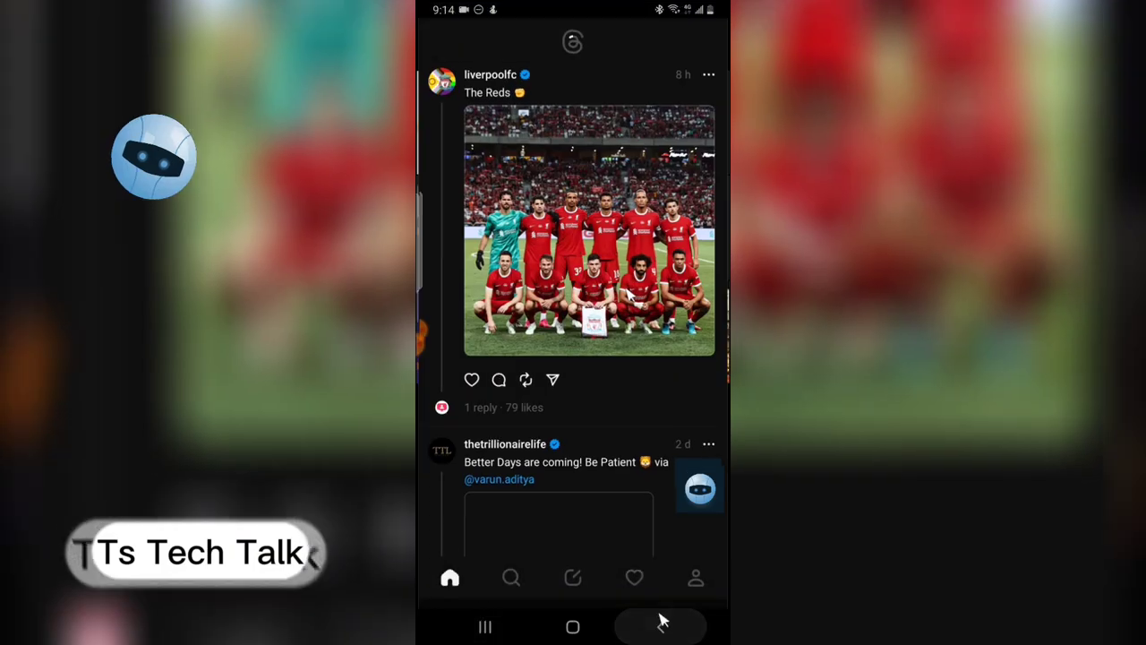
pyautogui.click(662, 624)
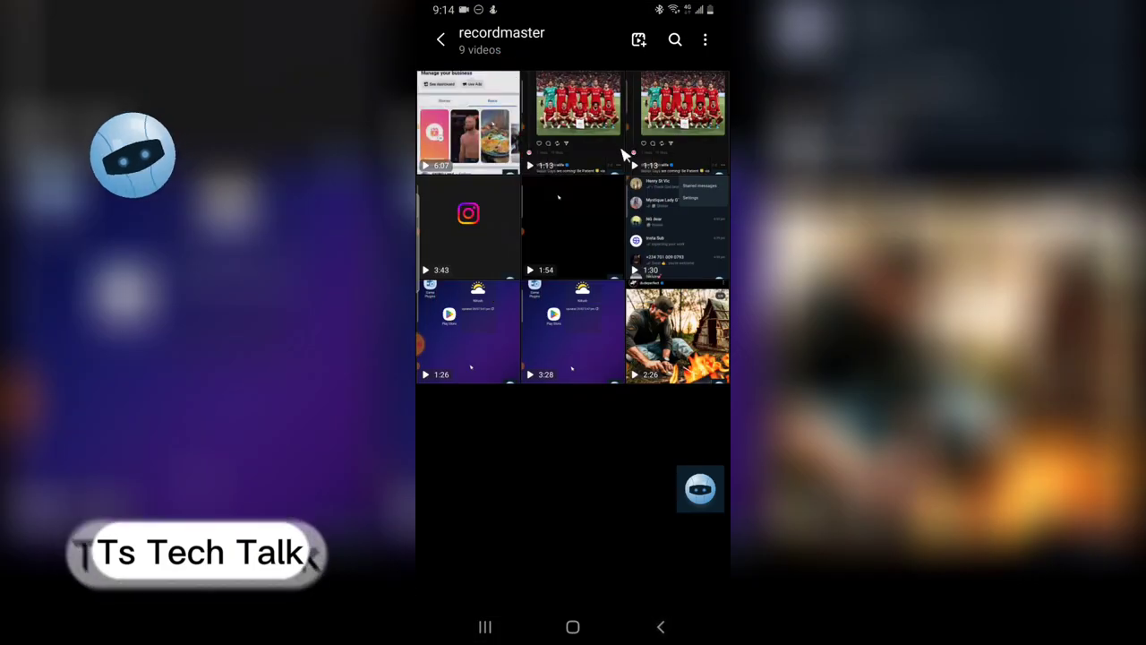
pyautogui.click(660, 625)
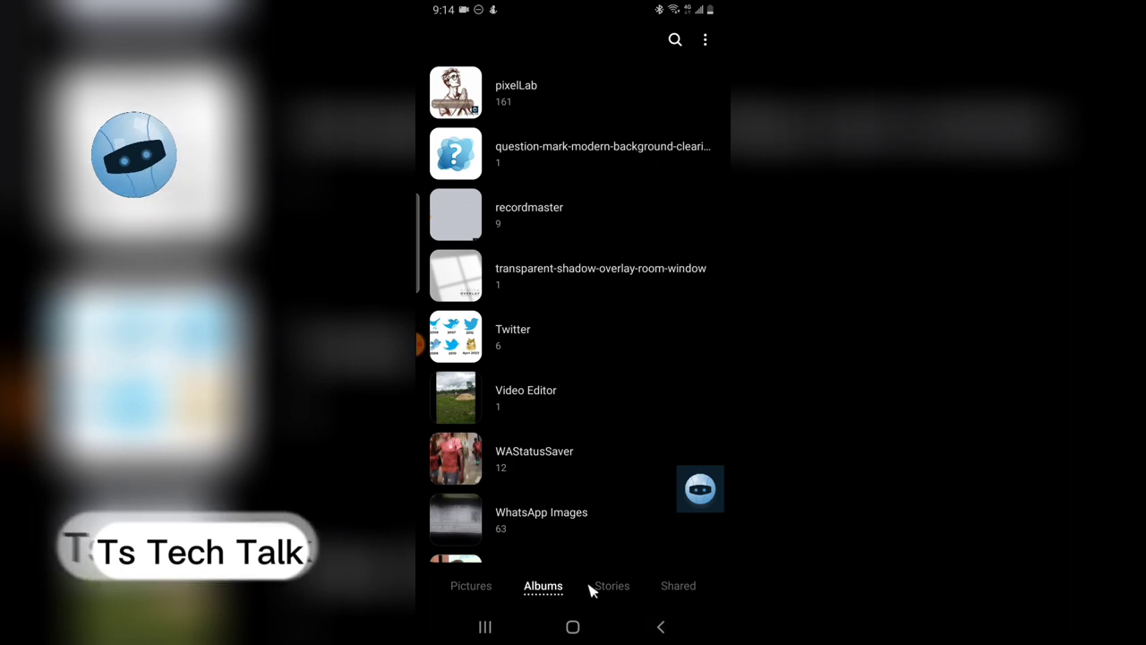
# Exit Gallery with Back, page through the app drawer, then return to page 1.
pyautogui.click(661, 627)
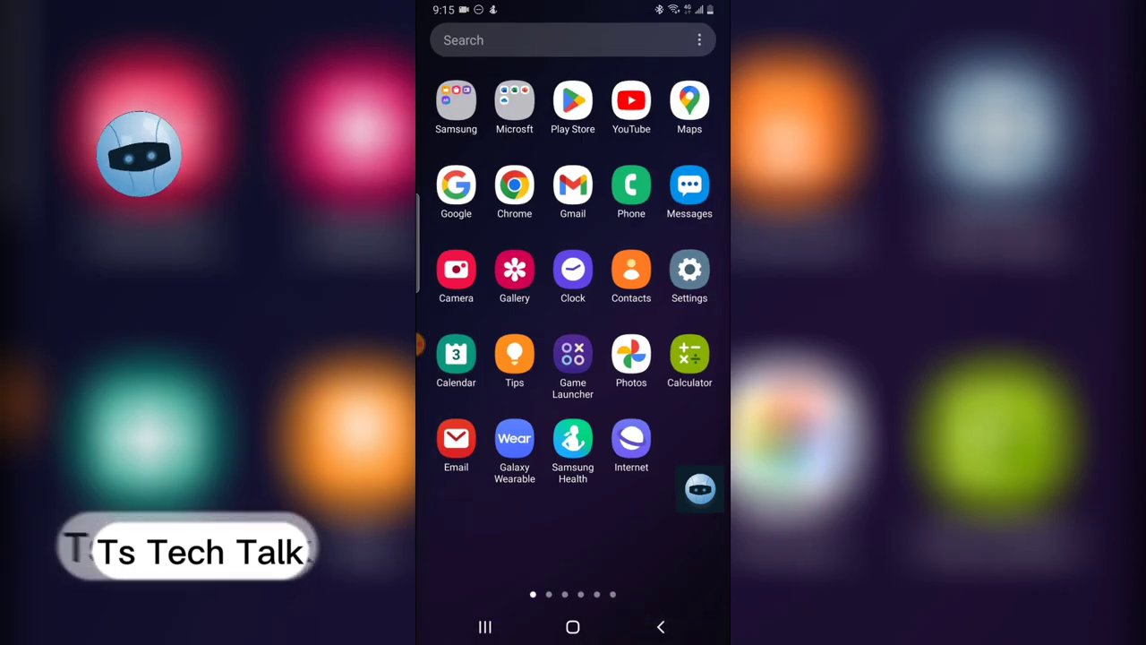
pyautogui.moveTo(681, 484); pyautogui.dragTo(545, 486)
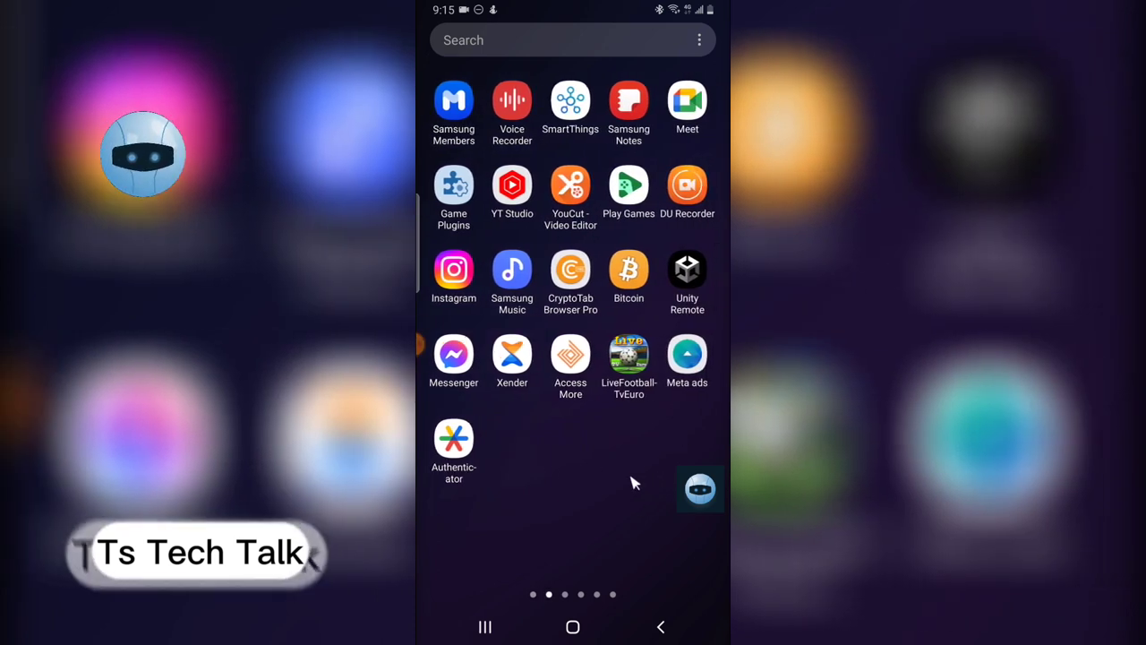
pyautogui.moveTo(631, 484)
pyautogui.mouseDown()
pyautogui.moveTo(556, 484)
pyautogui.moveTo(626, 492)
pyautogui.mouseUp()
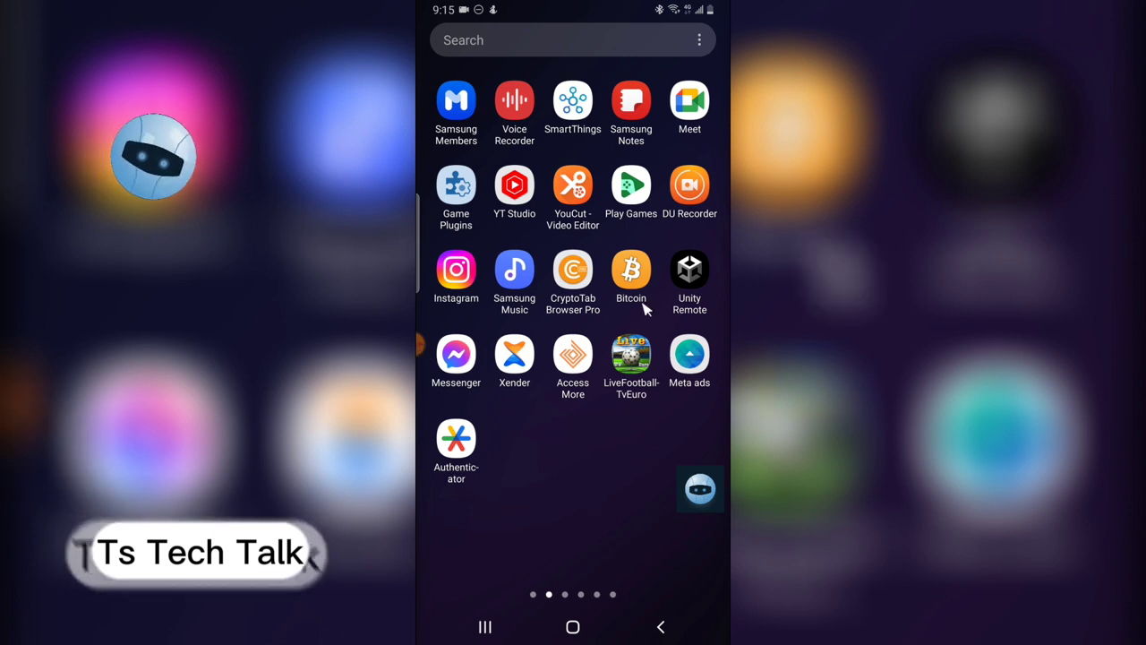
pyautogui.moveTo(622, 251); pyautogui.dragTo(727, 274)
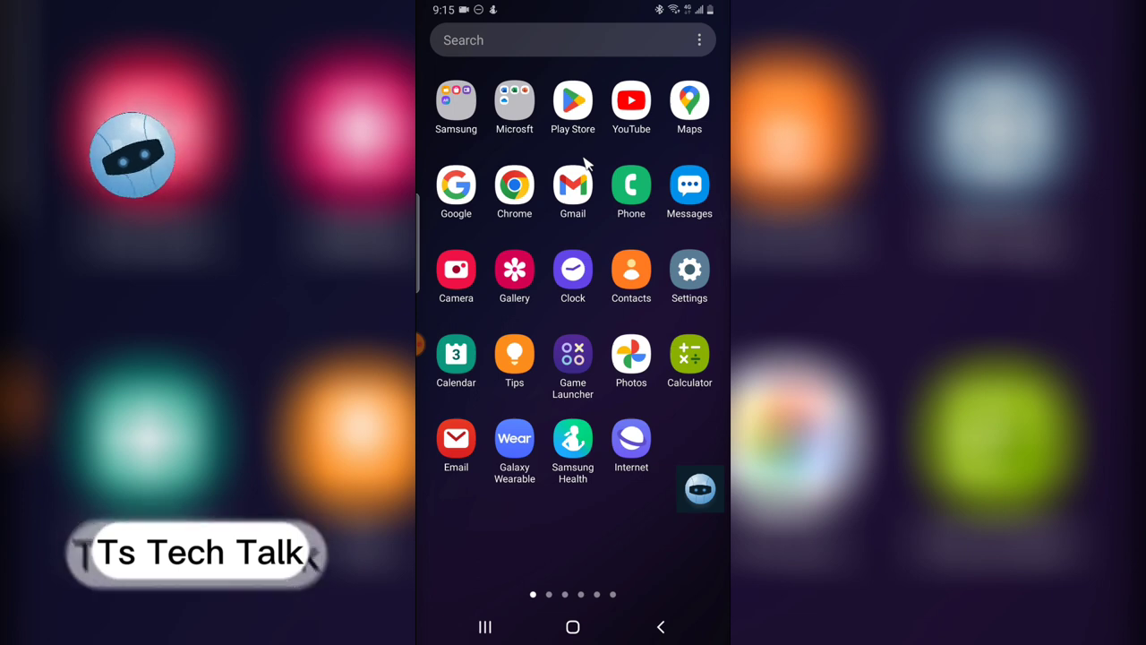
# Search the Play Store for 'video to audio converter'.
pyautogui.click(584, 105)
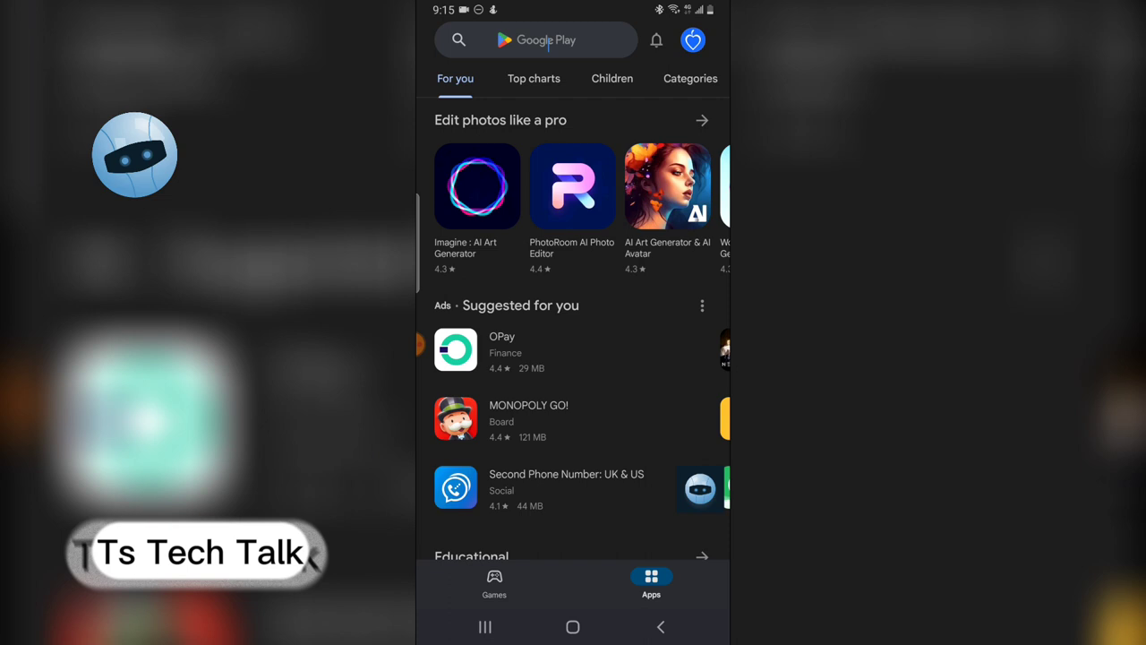
pyautogui.click(537, 40)
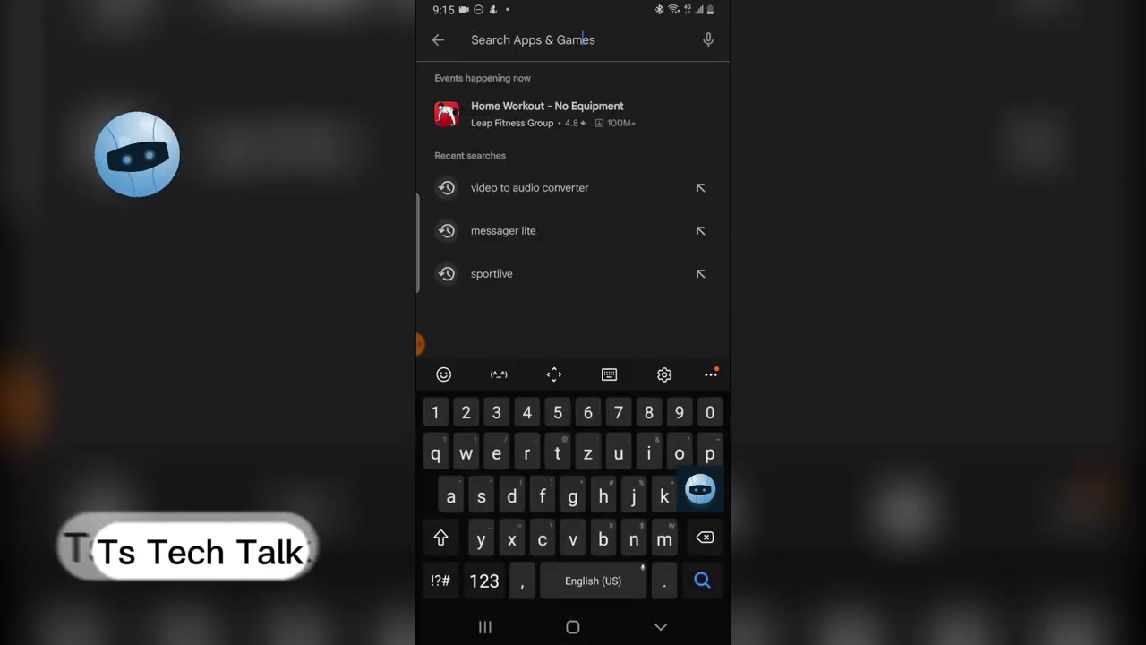
pyautogui.write('video to ')
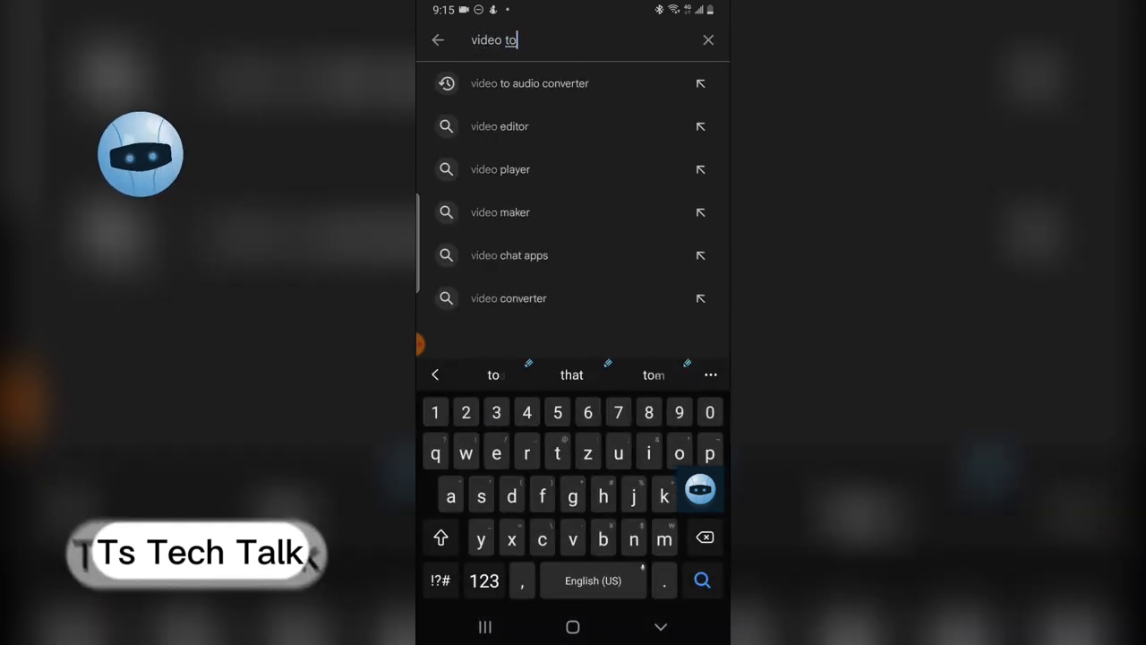
pyautogui.write('a')
pyautogui.click(530, 82)
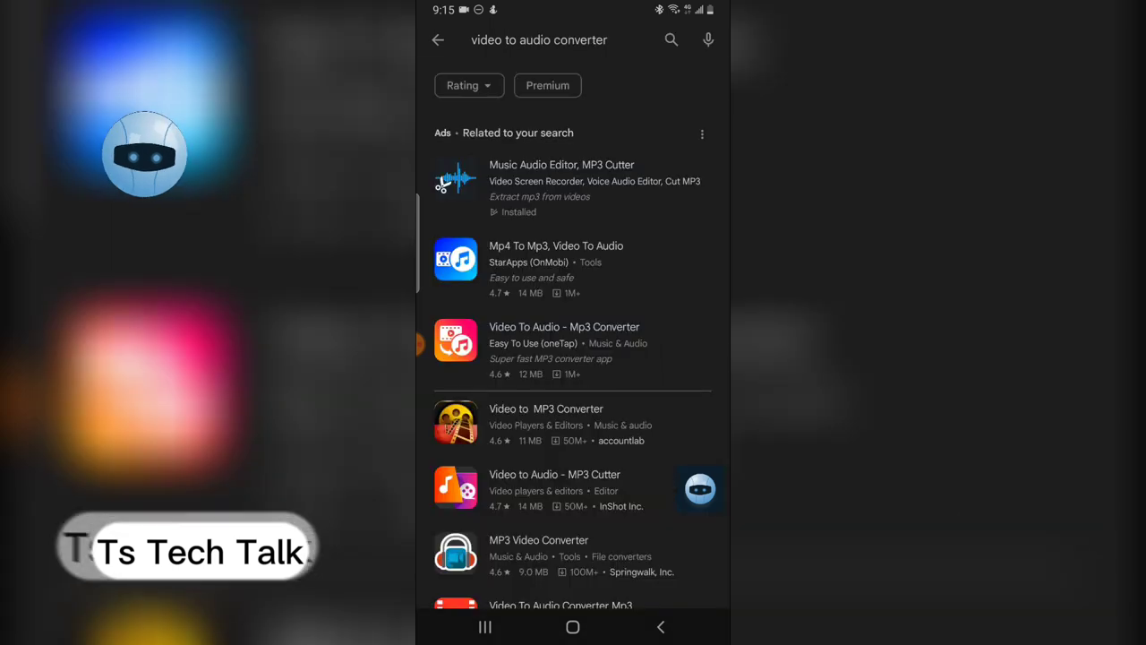
# Open the Music Audio Editor, MP3 Cutter listing and launch the installed app.
pyautogui.click(604, 196)
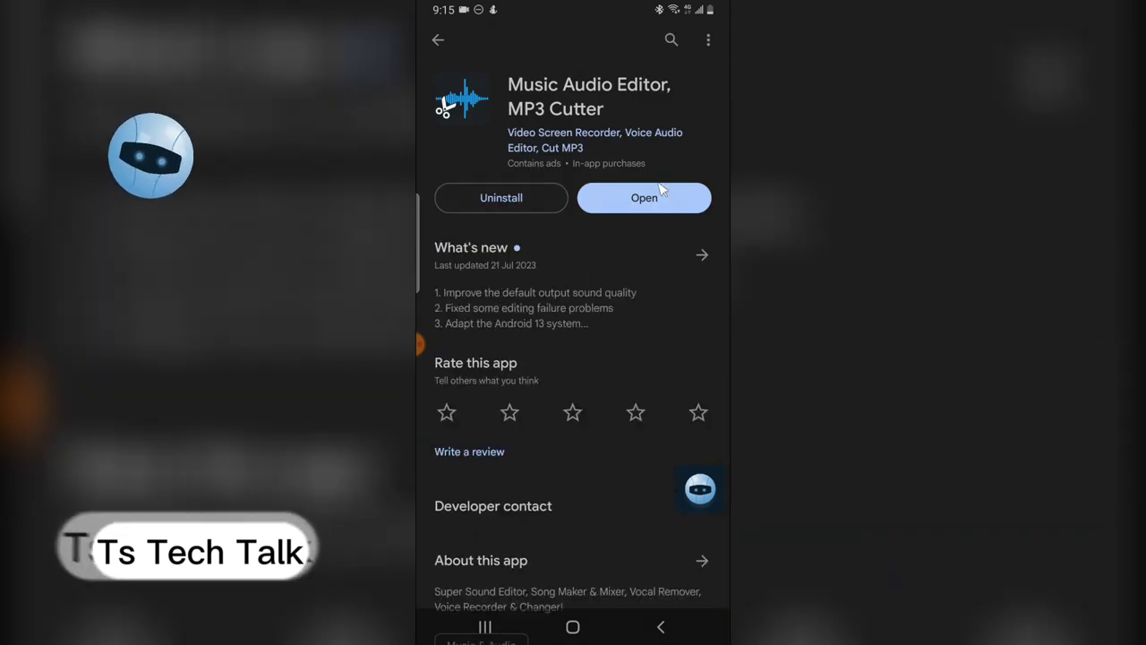
pyautogui.click(438, 41)
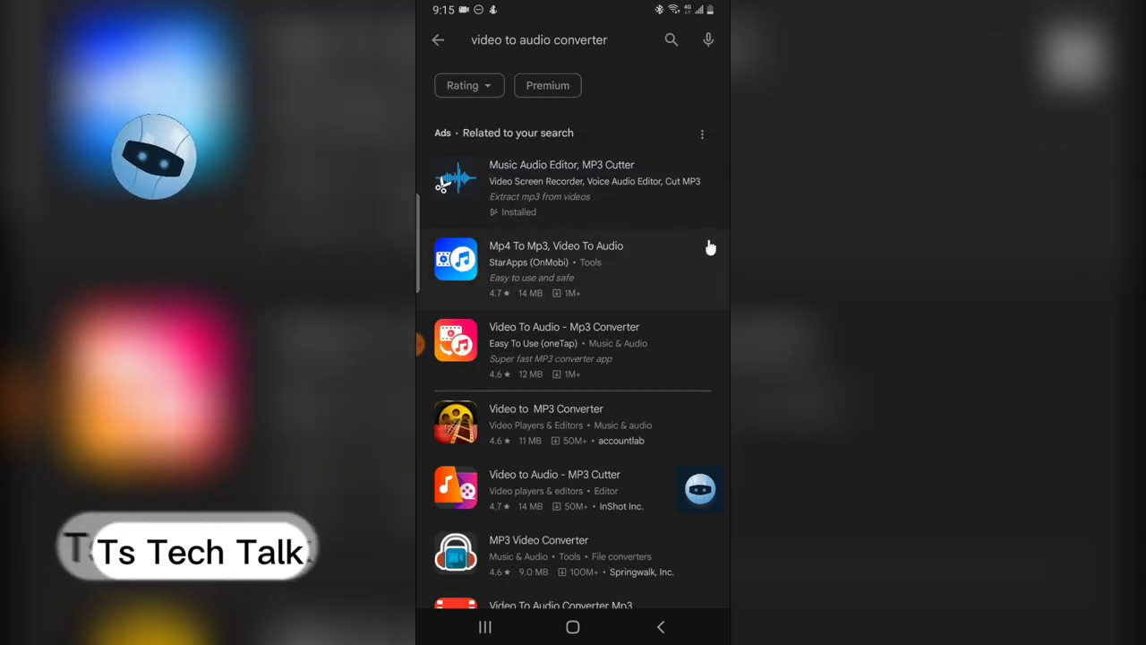
pyautogui.click(660, 202)
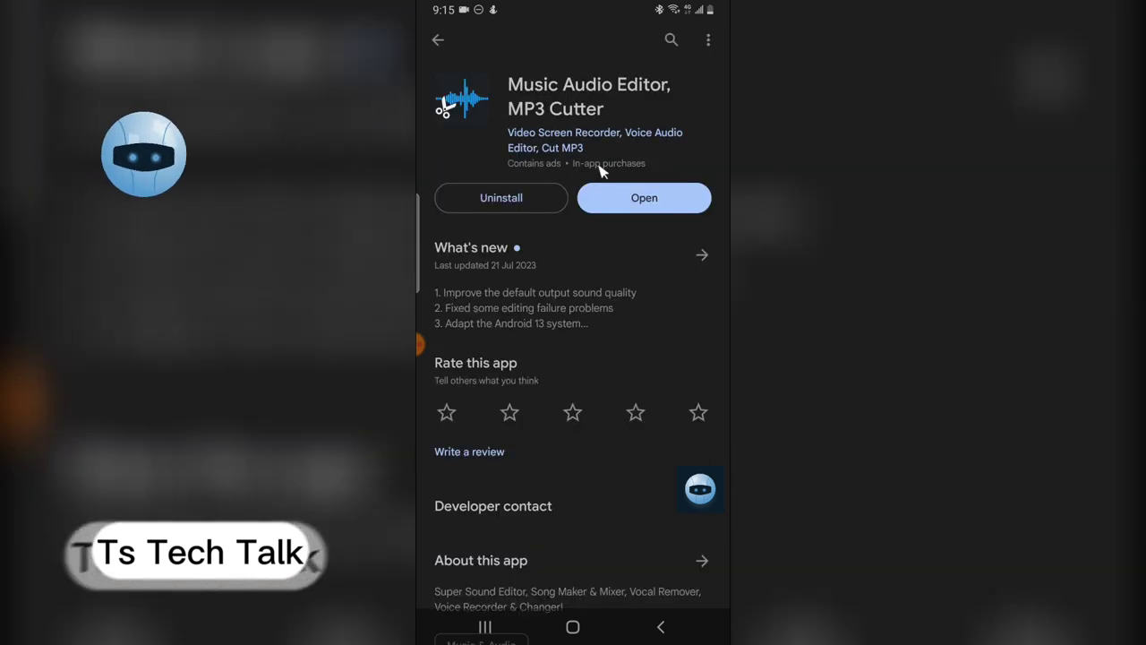
pyautogui.click(668, 205)
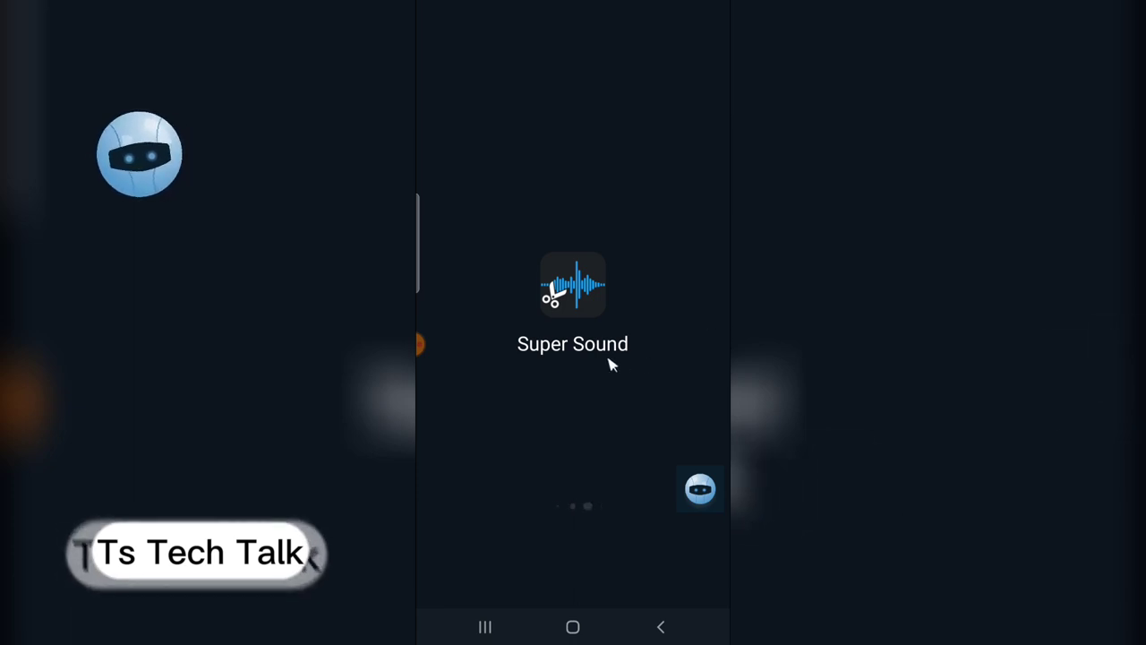
# Go to Super Sound's Edit tab and browse the tool grid down to Video to Audio.
pyautogui.click(431, 344)
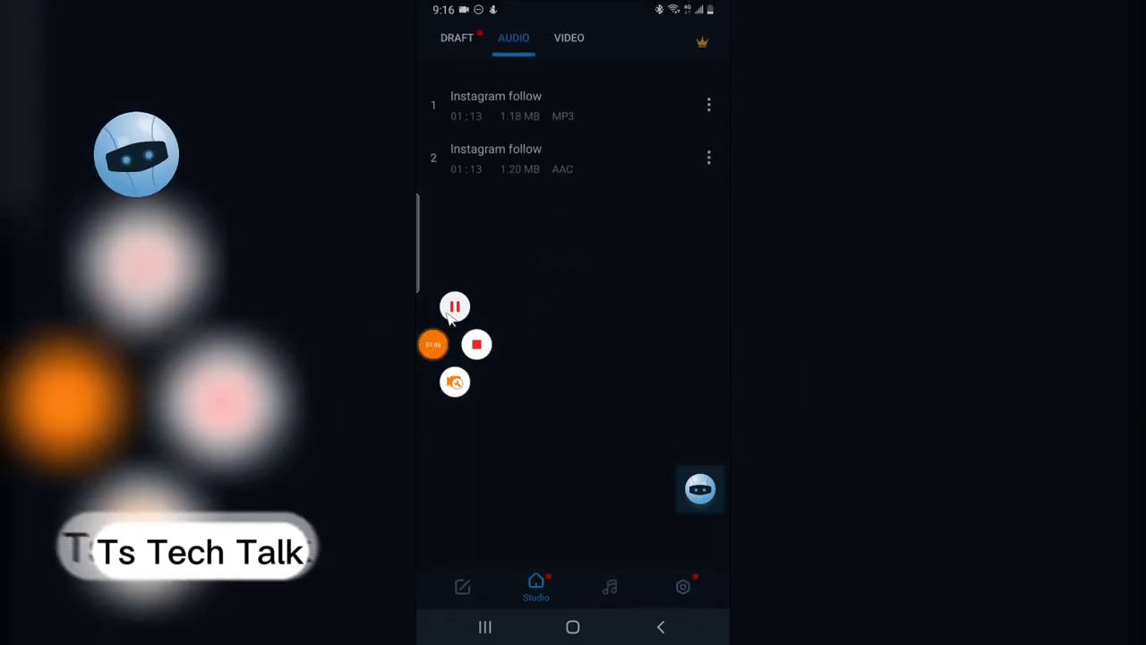
pyautogui.click(583, 327)
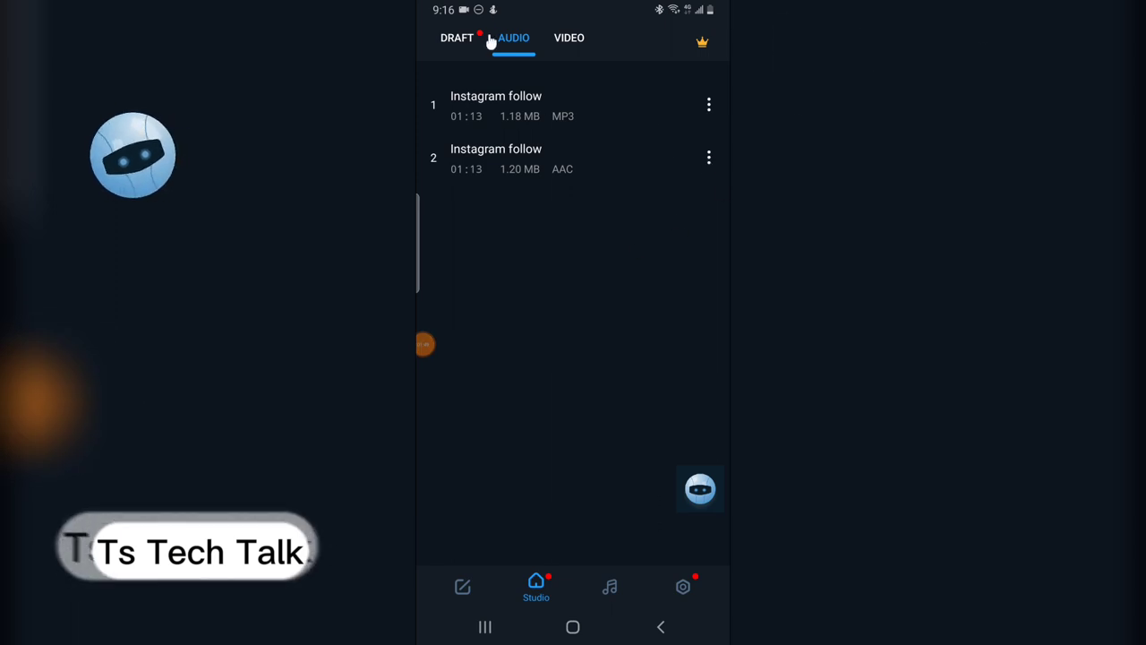
pyautogui.click(462, 588)
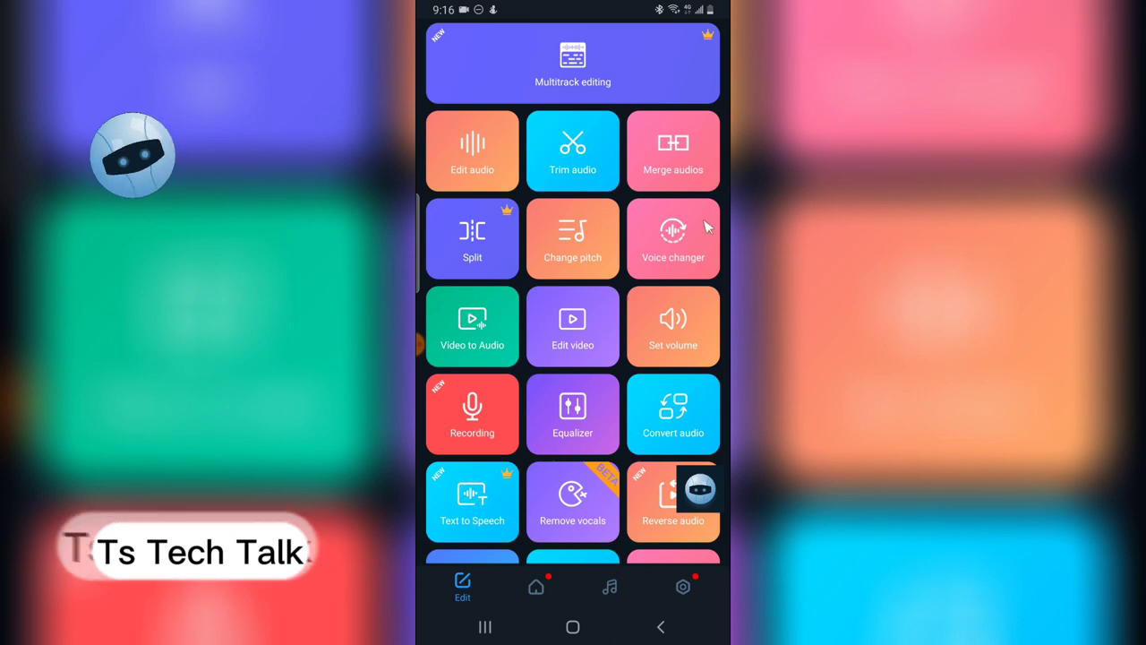
pyautogui.scroll(-3, 656, 327)
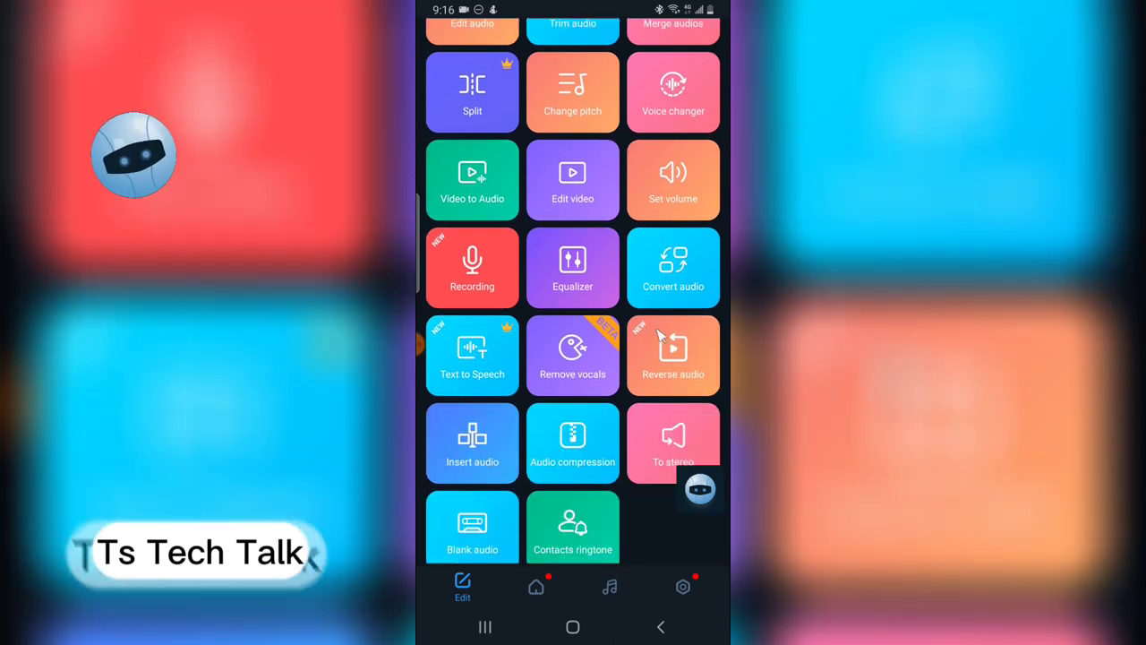
pyautogui.scroll(1, 529, 256)
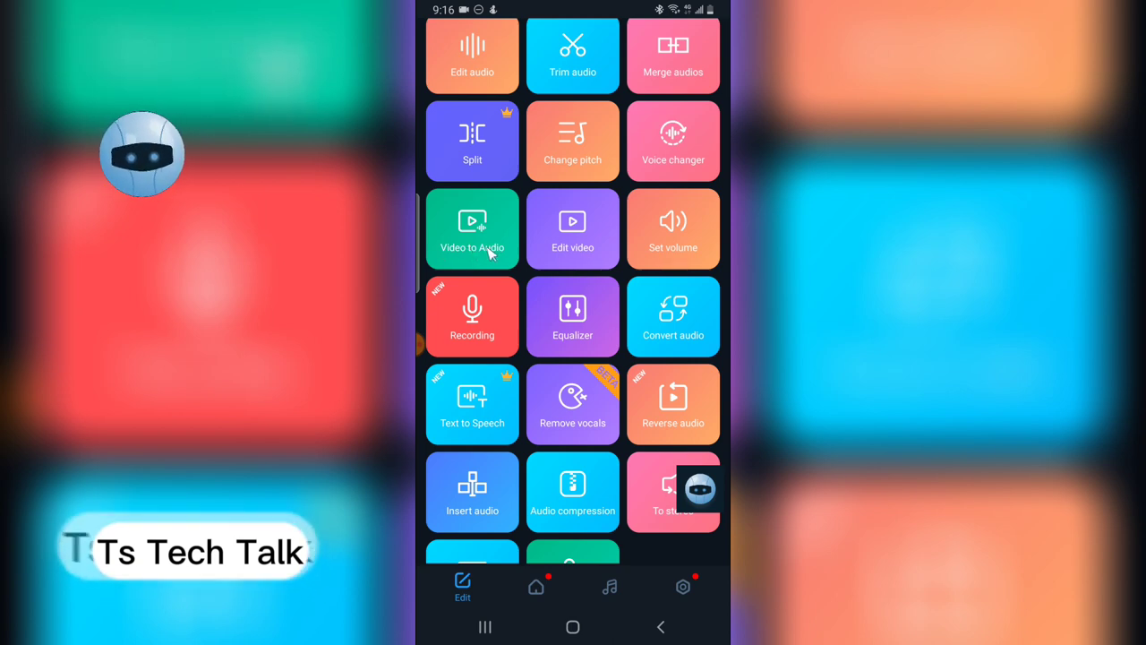
# Pick the 20230802_205411 video in Video to Audio, pause it, and send it to the converter.
pyautogui.click(492, 254)
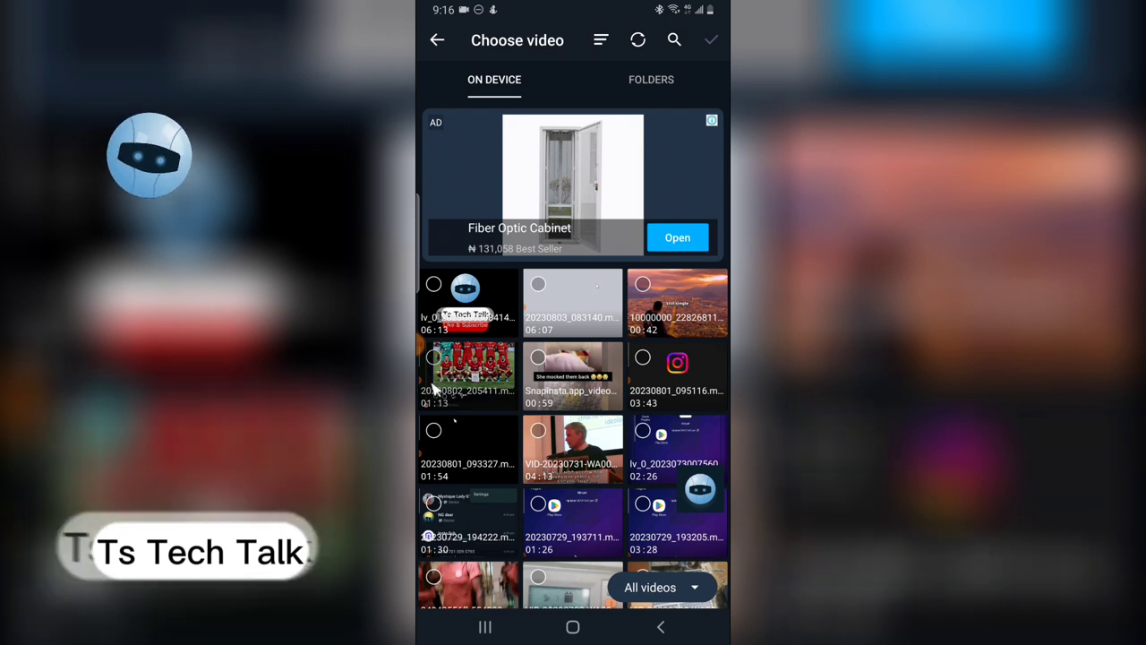
pyautogui.click(491, 375)
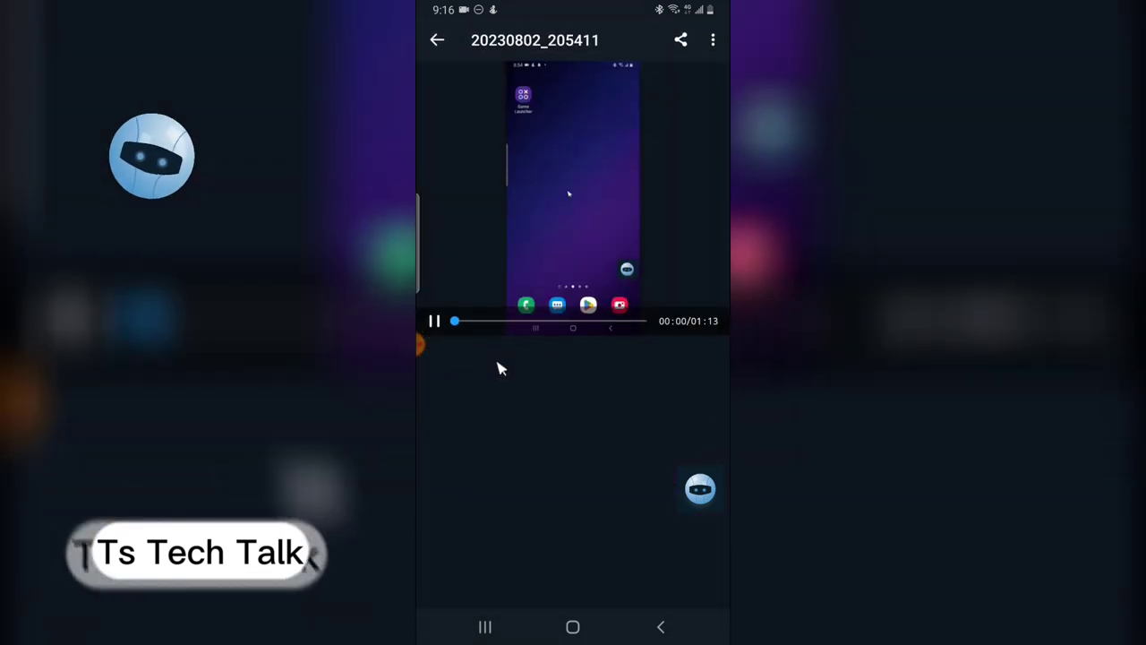
pyautogui.click(434, 320)
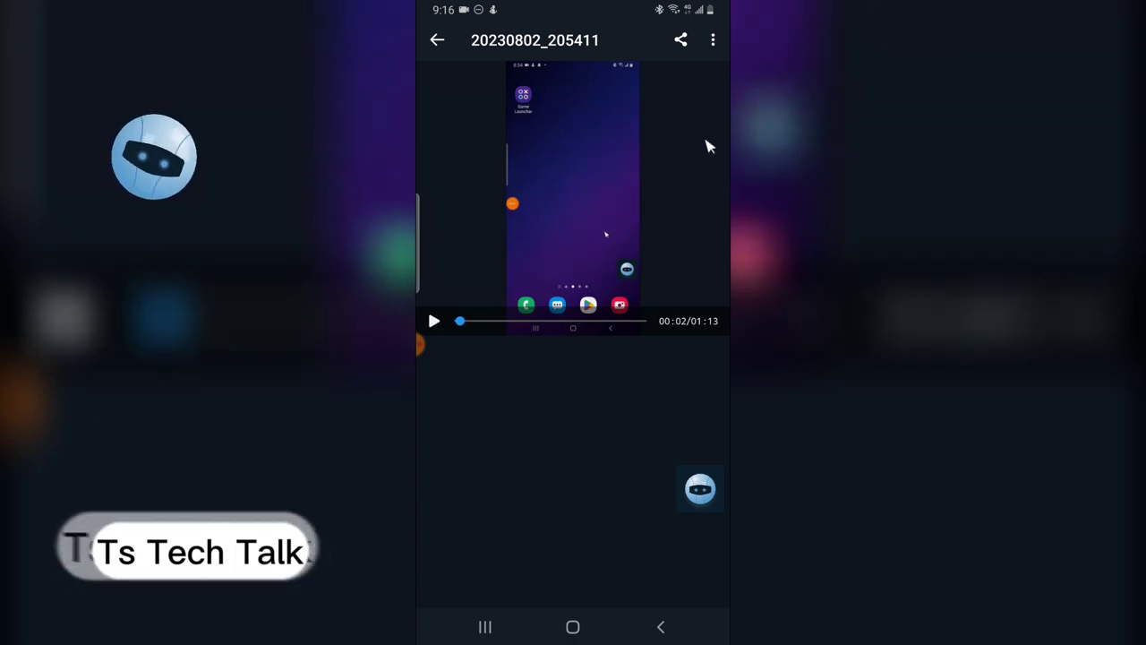
pyautogui.click(716, 45)
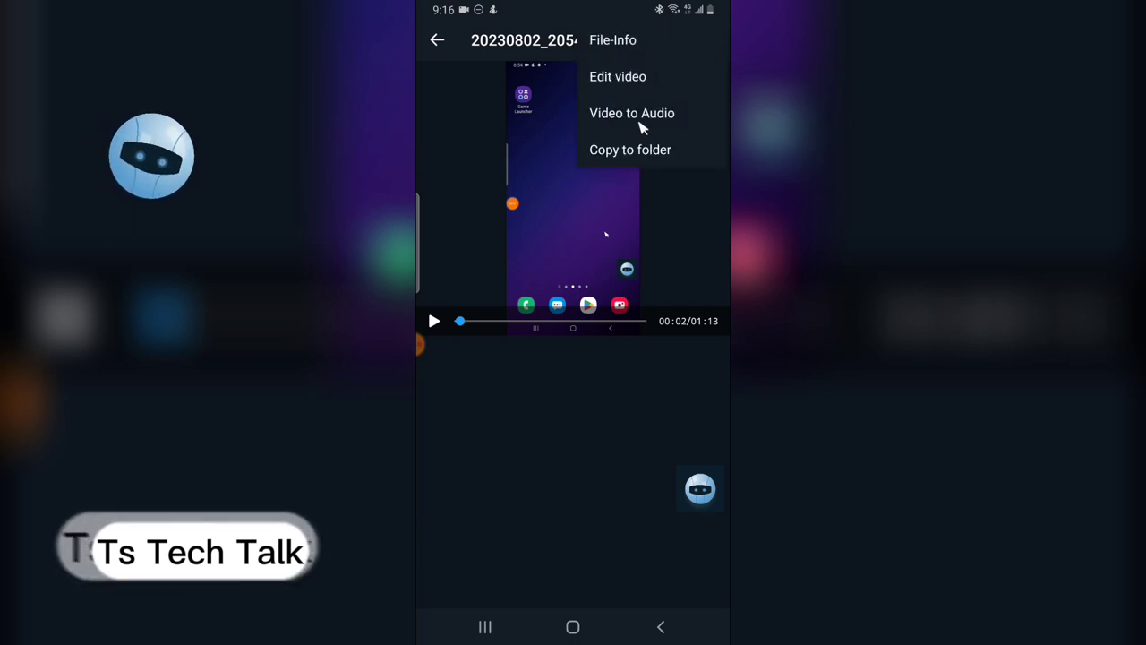
pyautogui.click(618, 116)
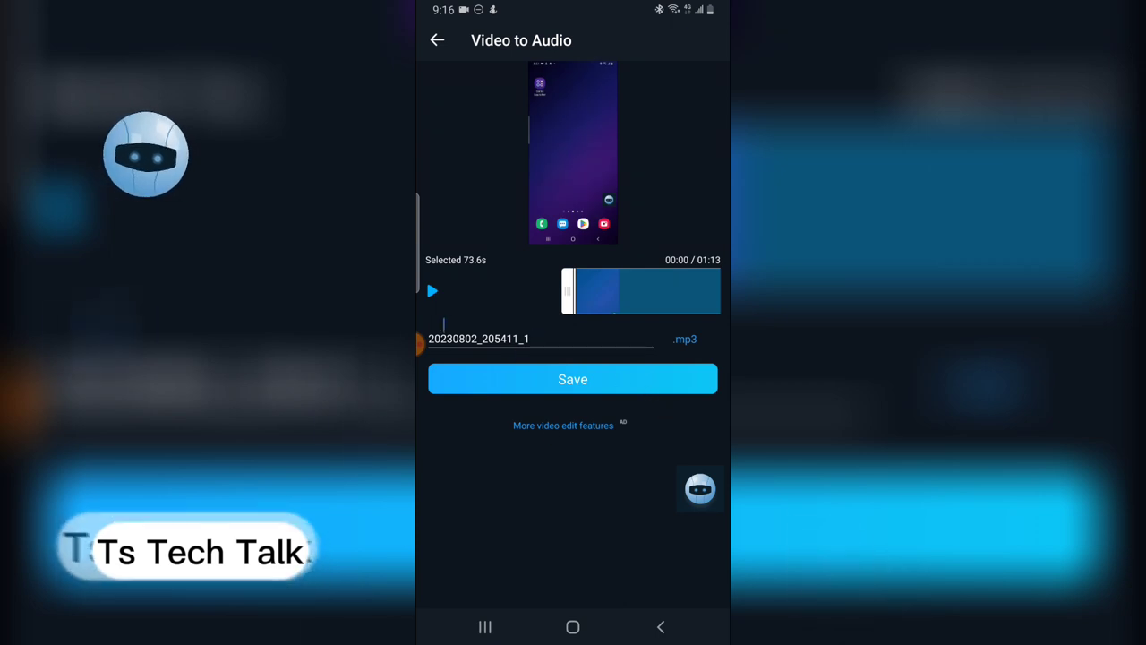
# Replace the output file name with 'vidToAud' and close the keyboard.
pyautogui.moveTo(459, 338); pyautogui.dragTo(527, 339)
pyautogui.click(421, 341)
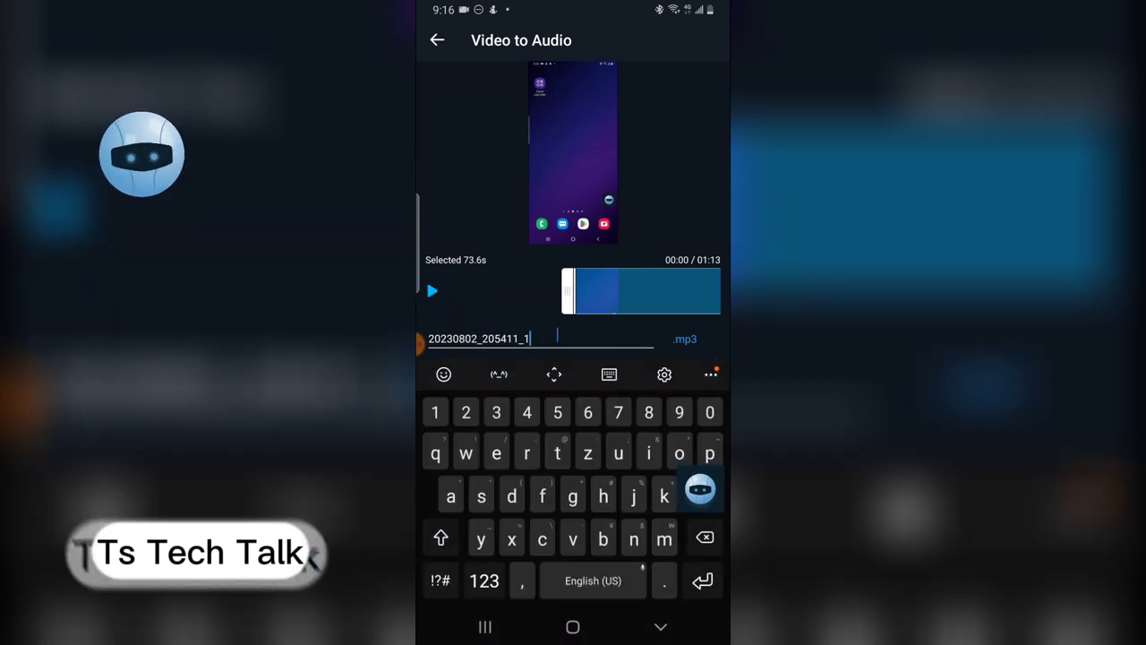
pyautogui.doubleClick(421, 340)
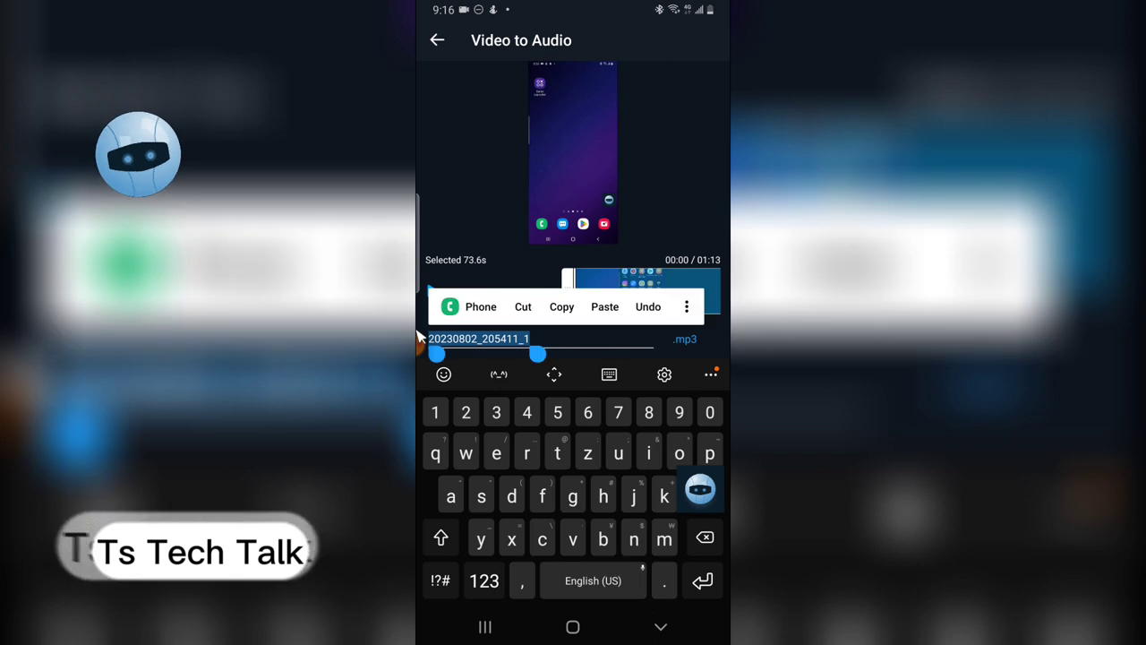
pyautogui.write('vid')
pyautogui.click(484, 580)
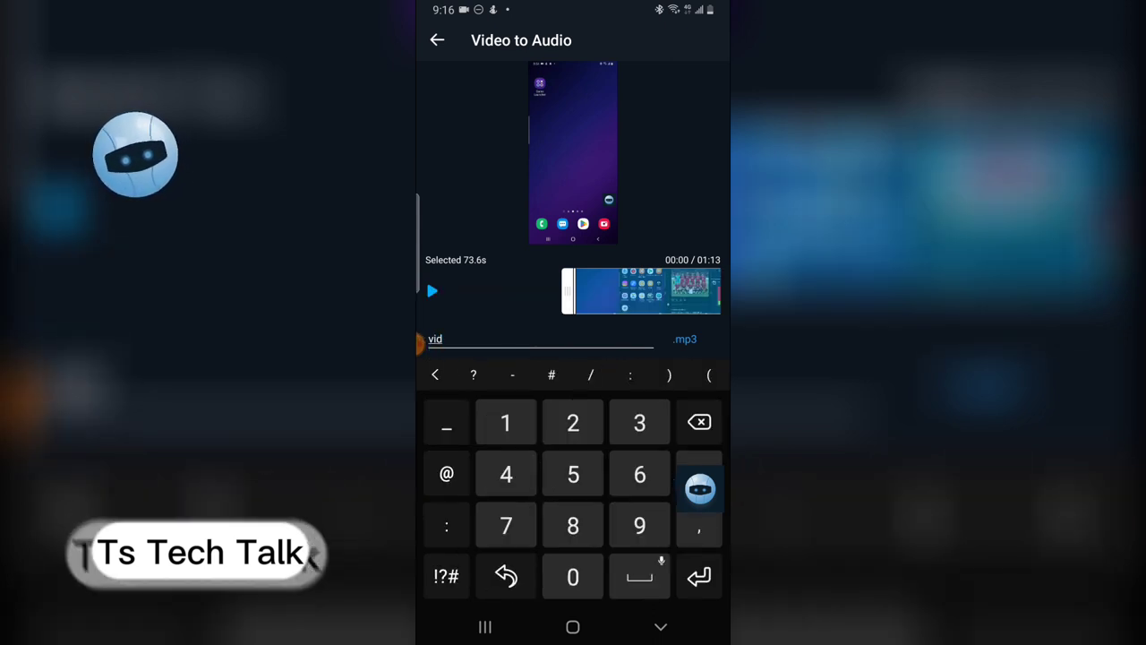
pyautogui.click(510, 580)
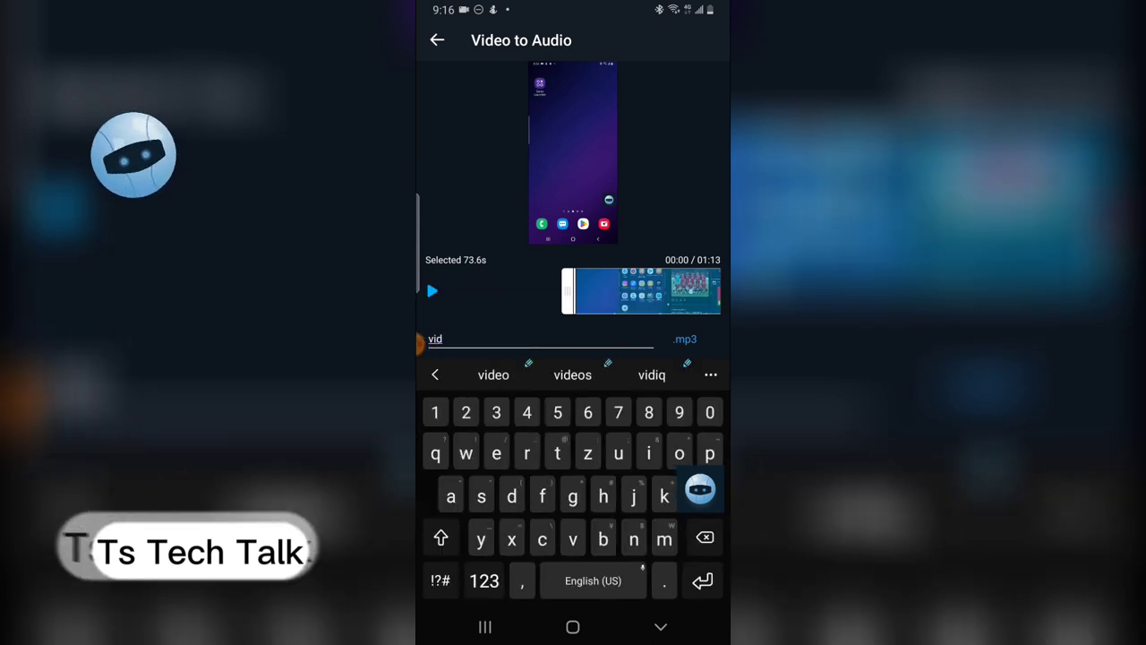
pyautogui.write('ToA')
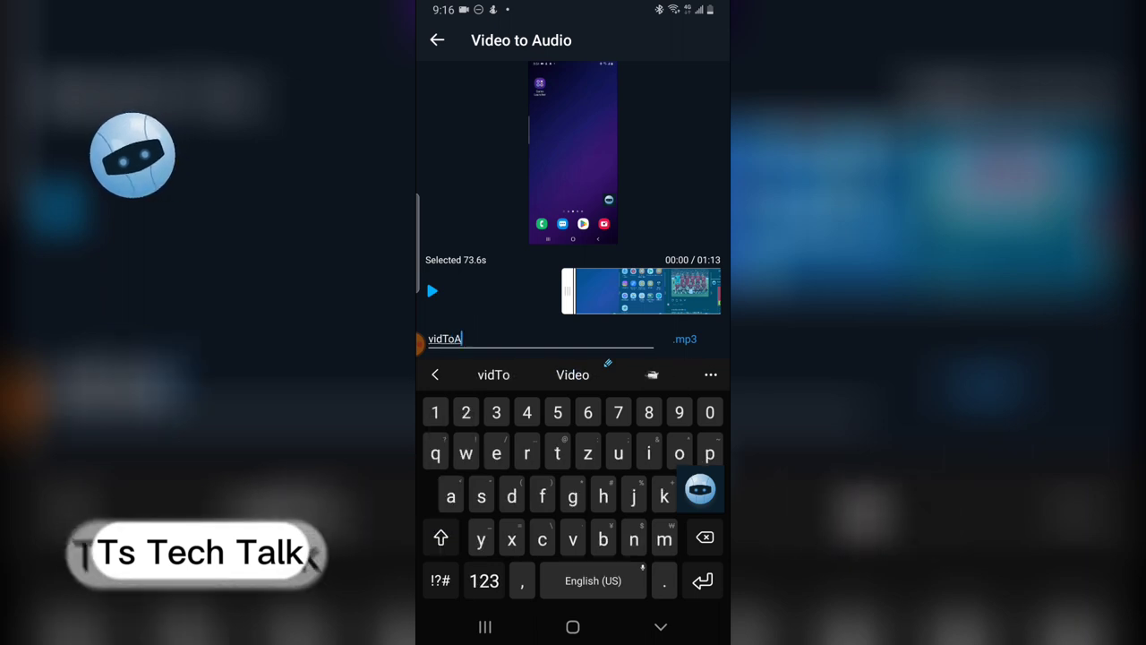
pyautogui.write('ud')
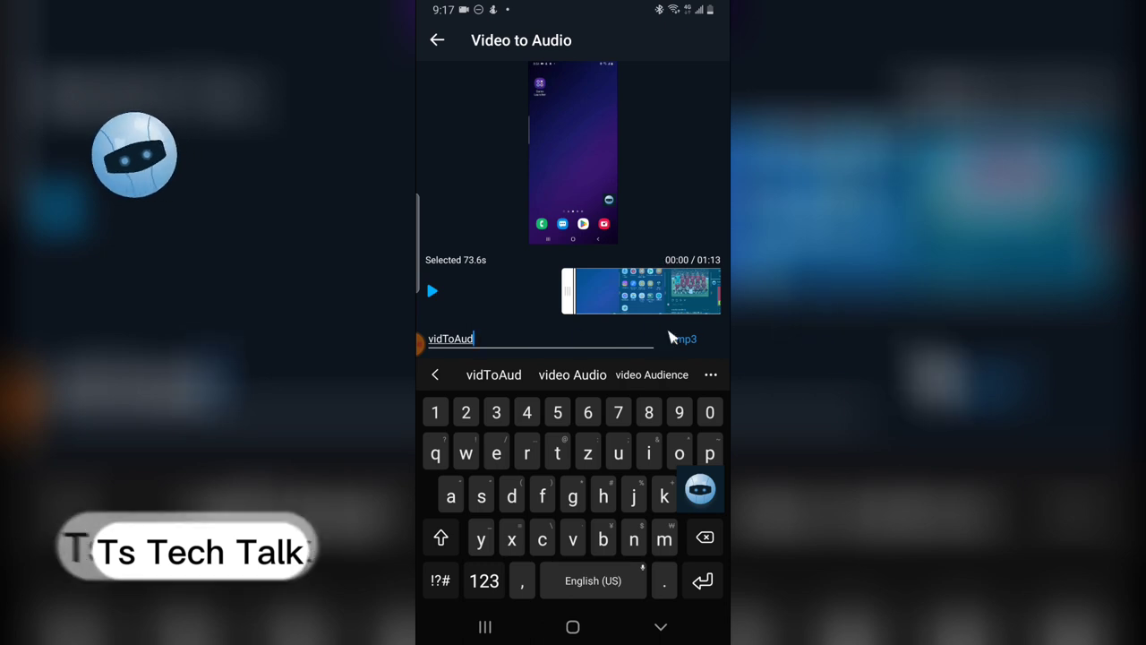
pyautogui.click(661, 629)
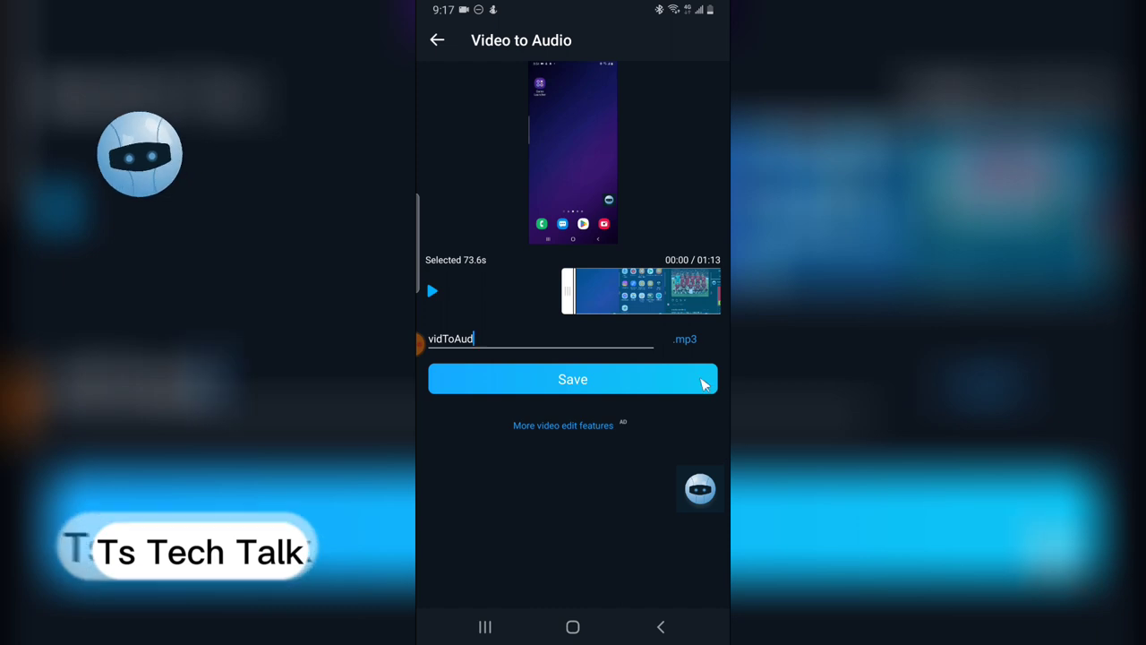
# Keep mp3 selected in the output format list and confirm it.
pyautogui.click(686, 339)
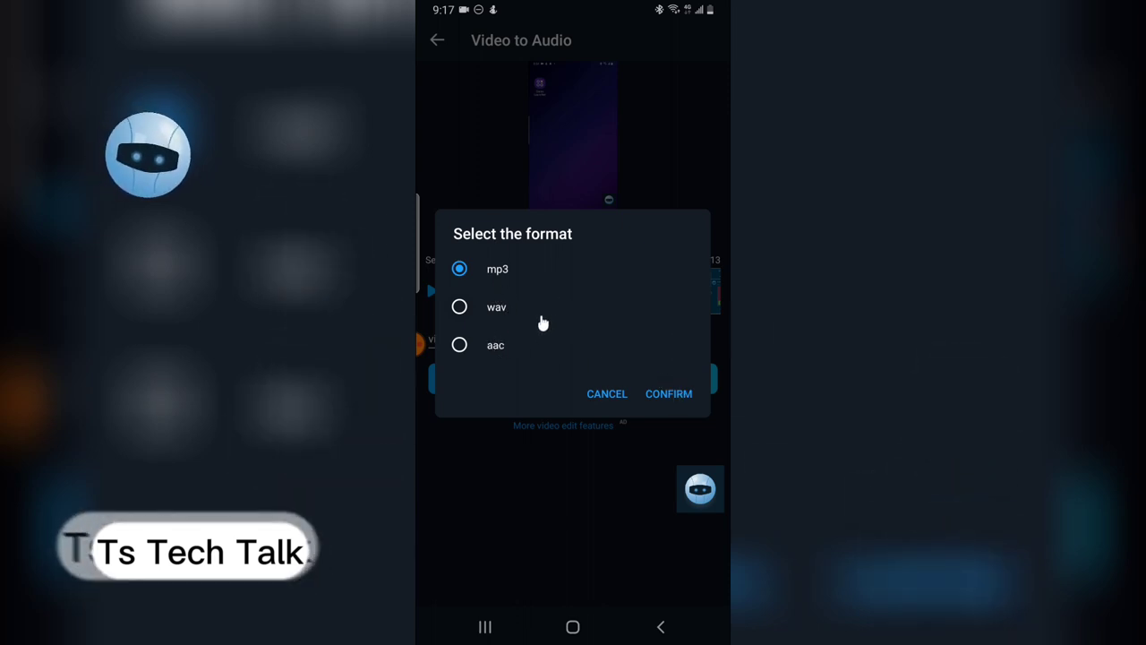
pyautogui.click(665, 395)
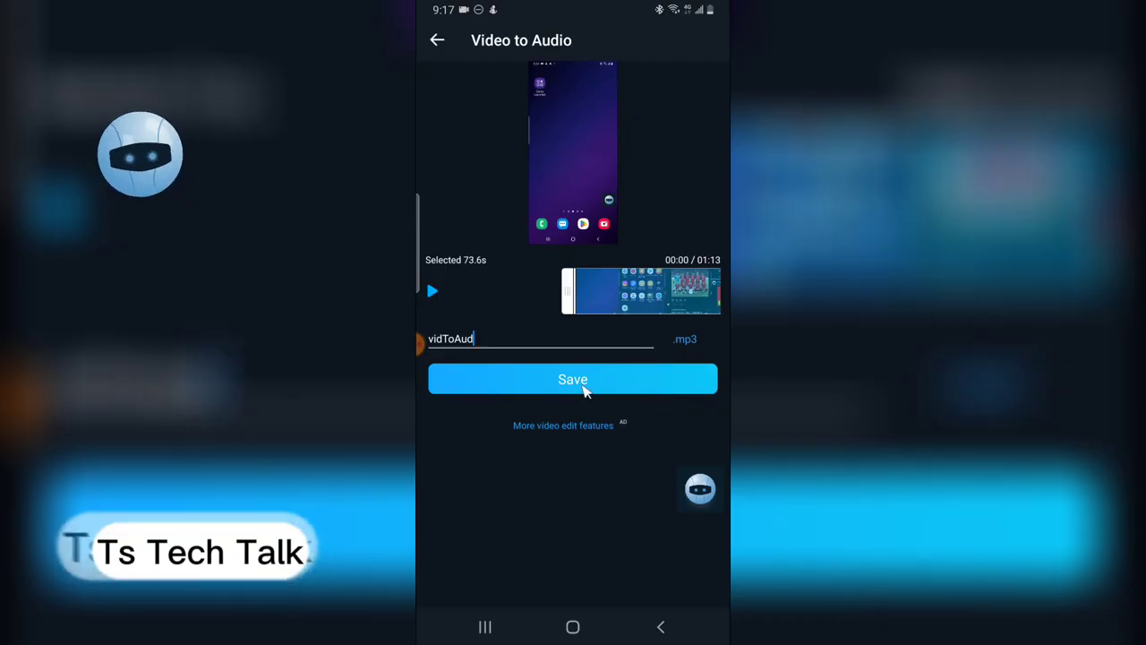
# Save the converted vidToAud audio and discard the Pro free-trial offer.
pyautogui.click(585, 387)
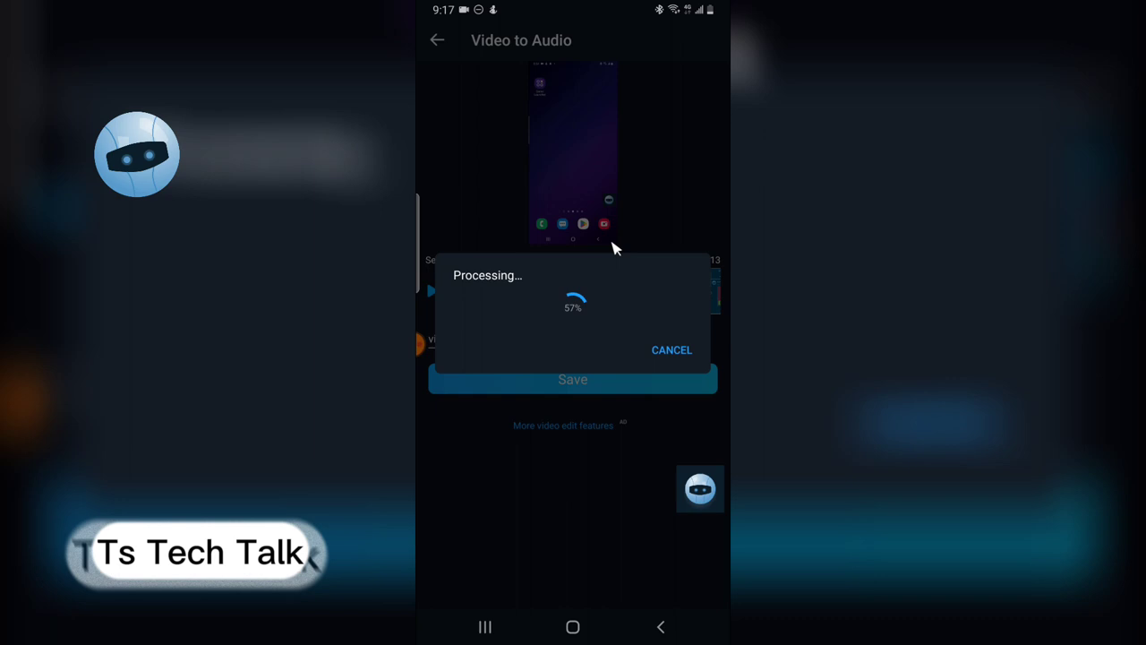
pyautogui.click(638, 350)
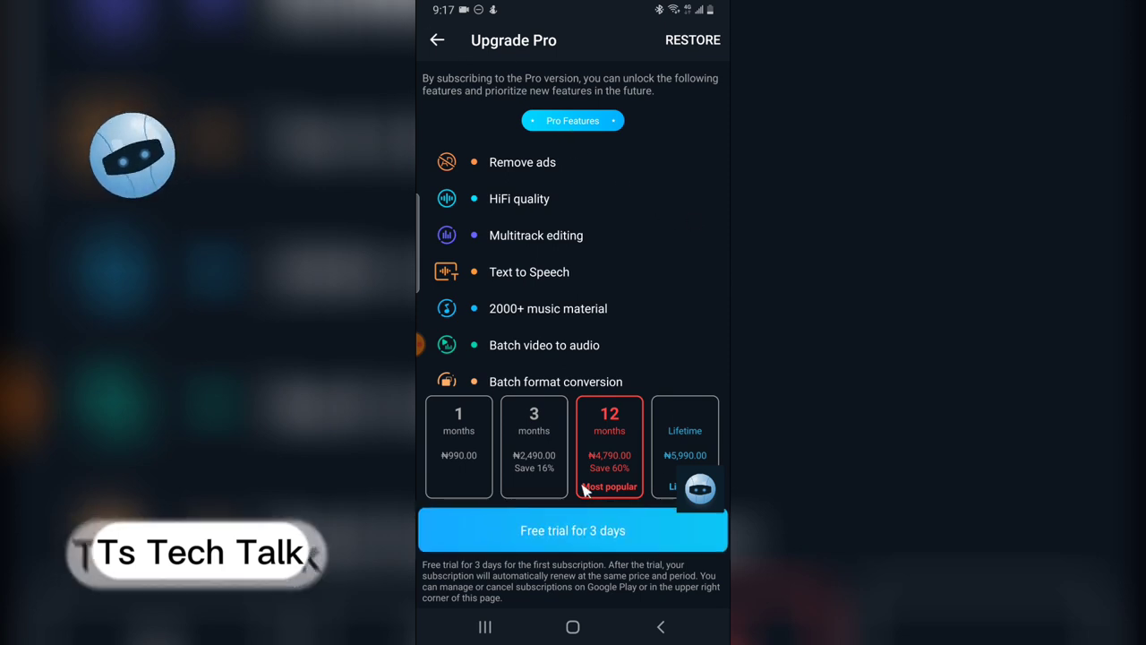
pyautogui.click(573, 530)
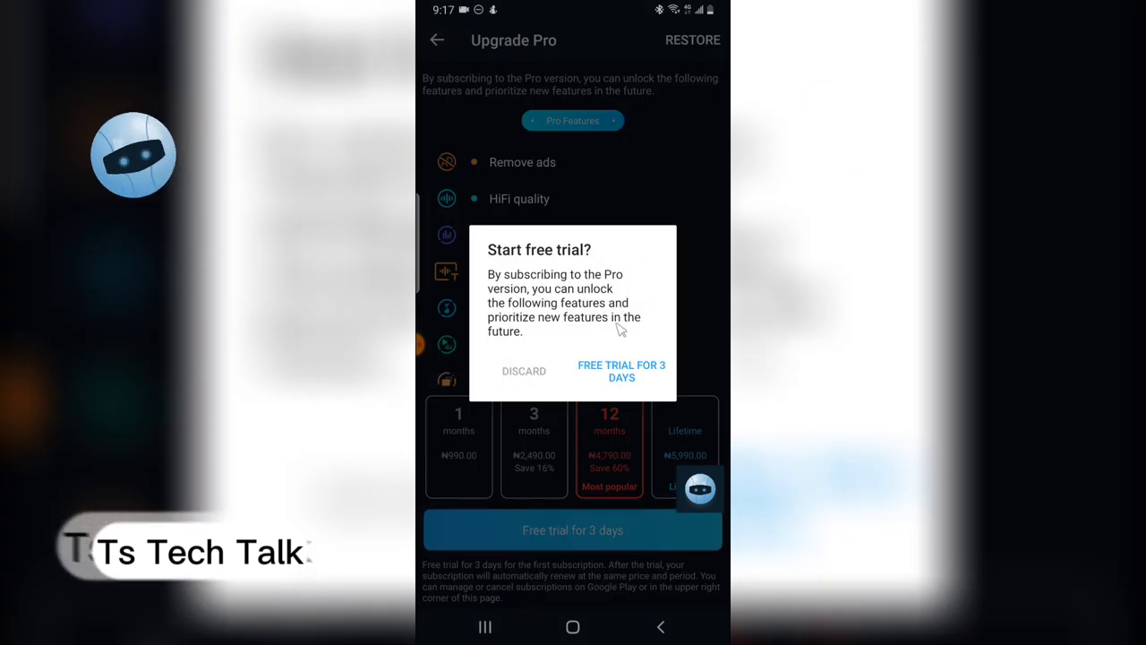
pyautogui.click(527, 371)
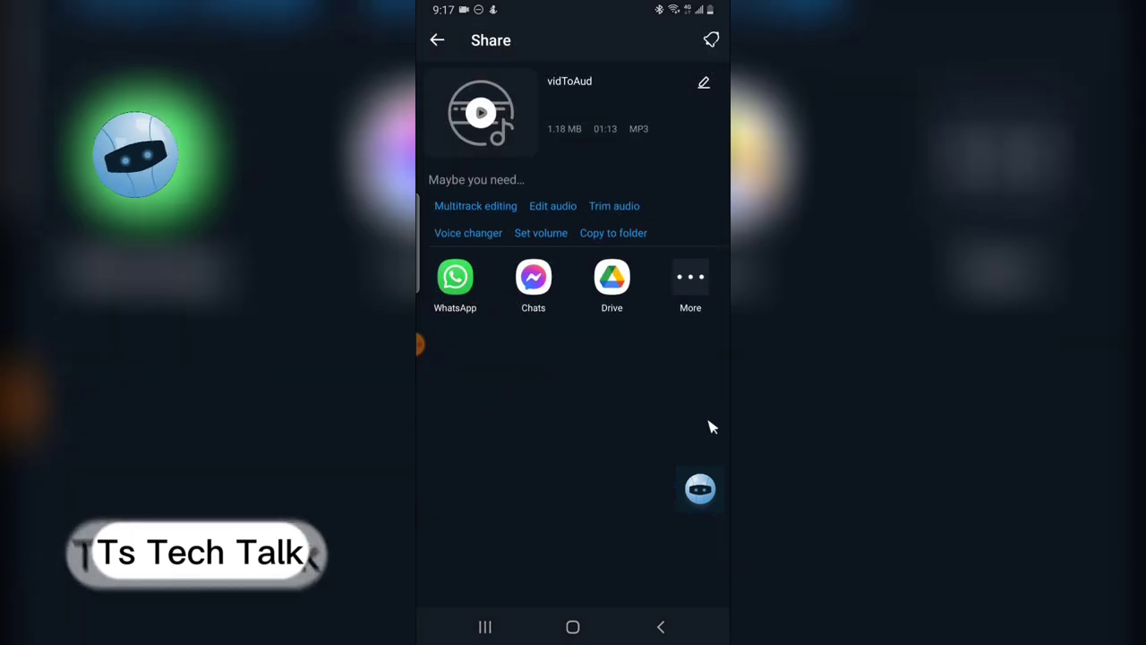
# Close the recent apps view, open the app drawer, and page through it to launch CapCut.
pyautogui.click(499, 629)
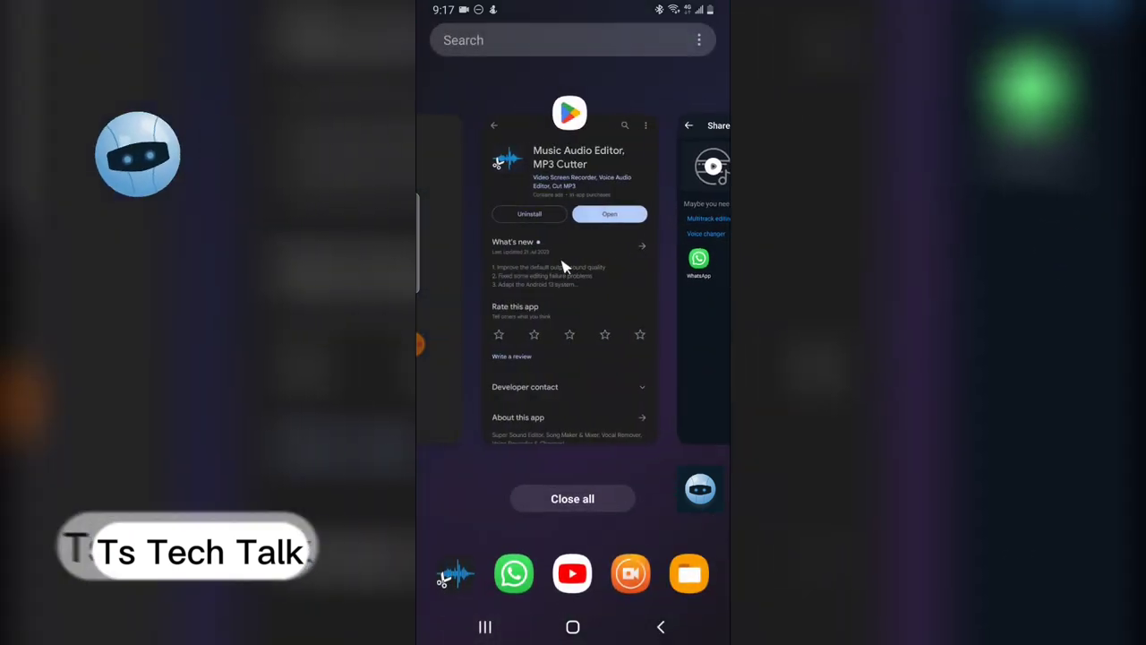
pyautogui.moveTo(507, 320); pyautogui.dragTo(665, 305)
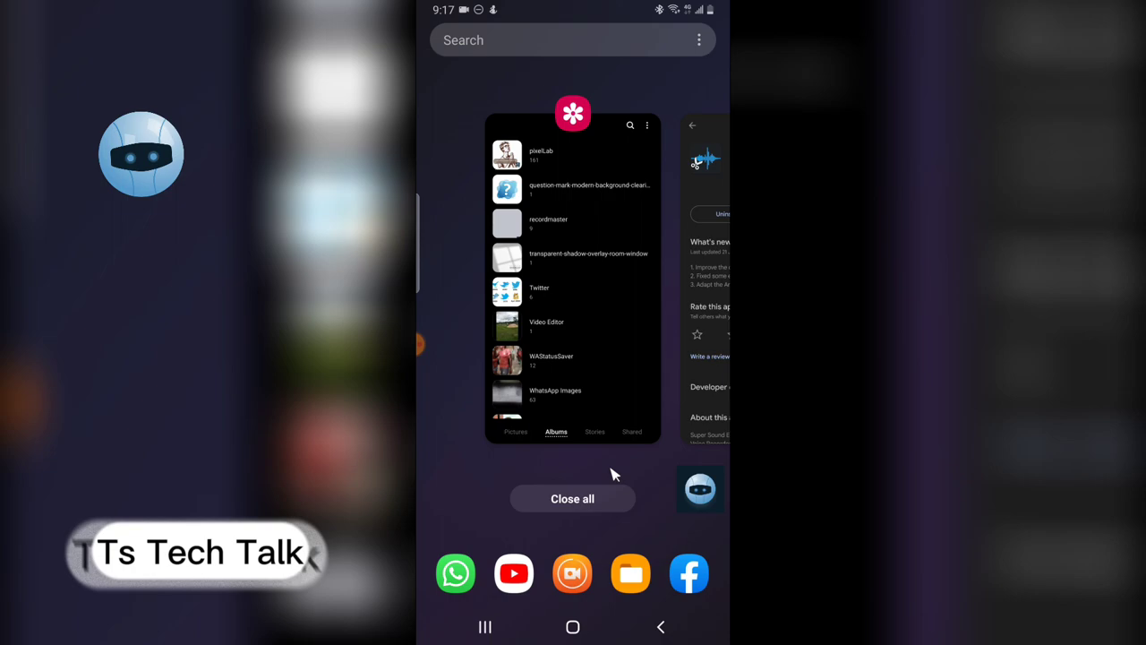
pyautogui.click(573, 627)
pyautogui.moveTo(645, 468); pyautogui.dragTo(645, 224)
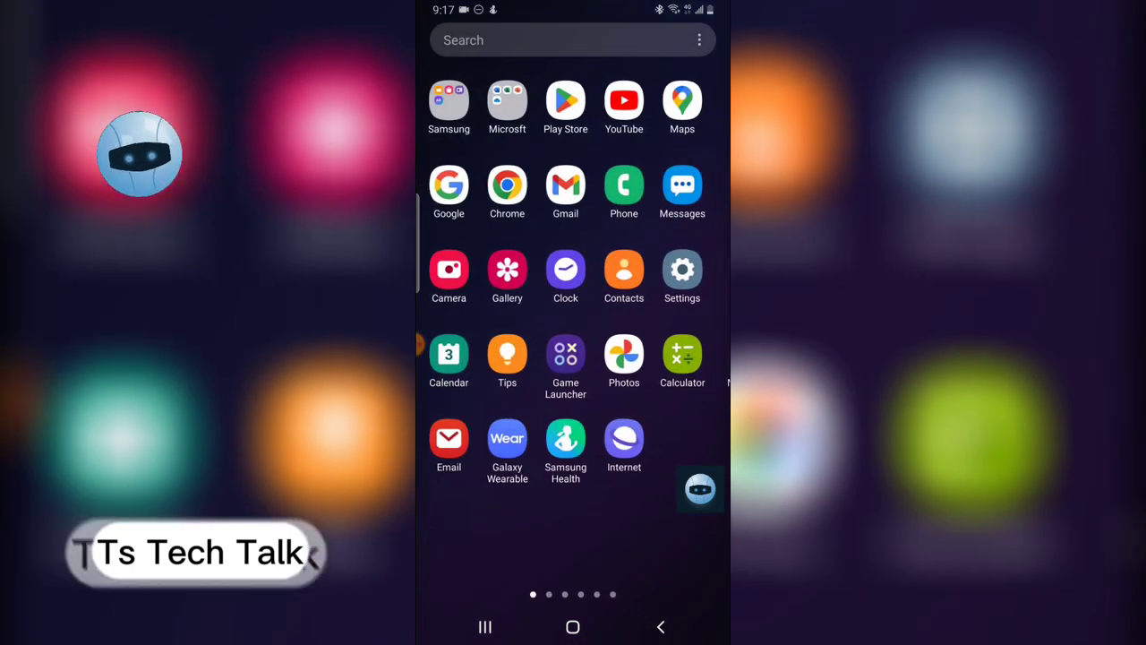
pyautogui.moveTo(698, 471); pyautogui.dragTo(632, 471)
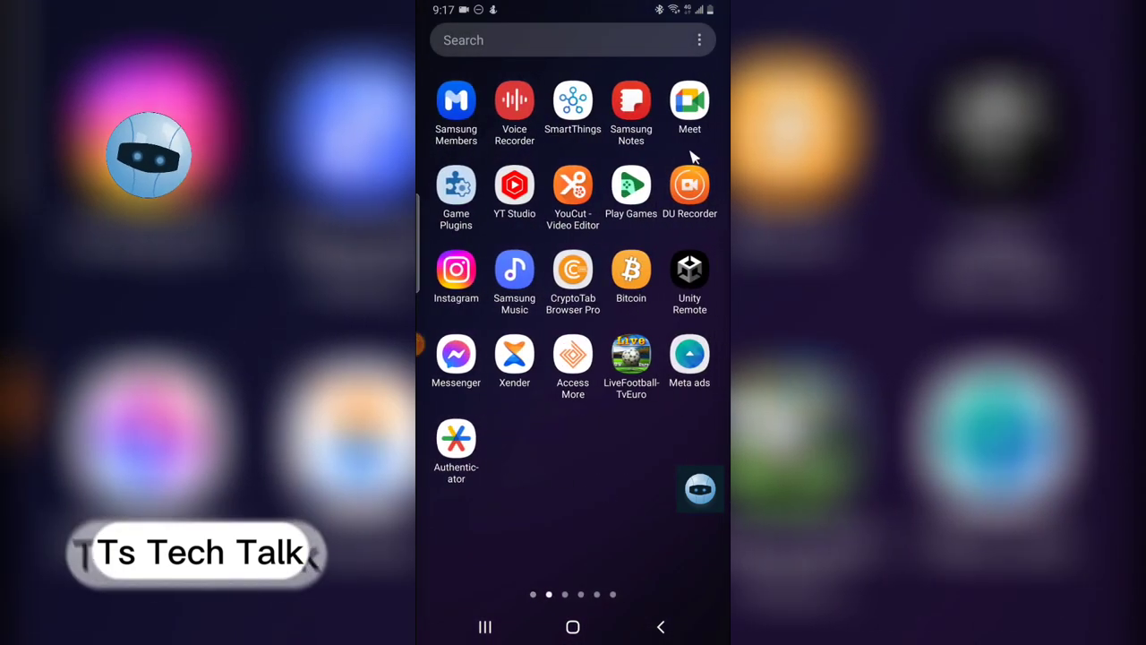
pyautogui.moveTo(691, 153); pyautogui.dragTo(541, 105)
pyautogui.click(685, 101)
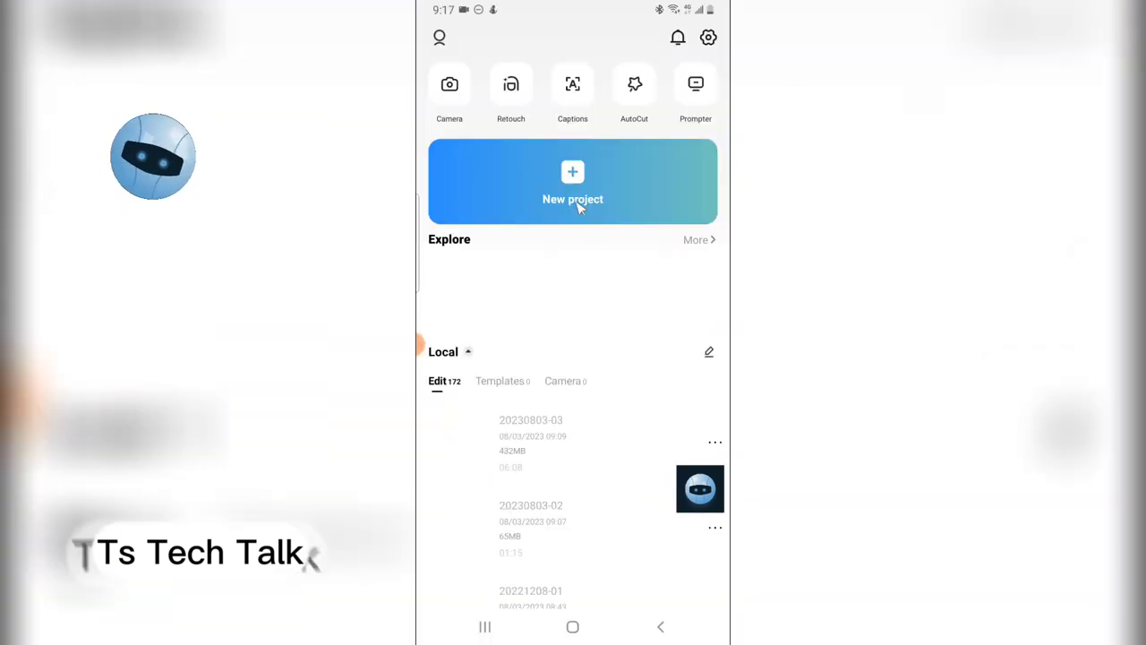
# Create a CapCut project with the 01:13 video, then close that project.
pyautogui.click(595, 214)
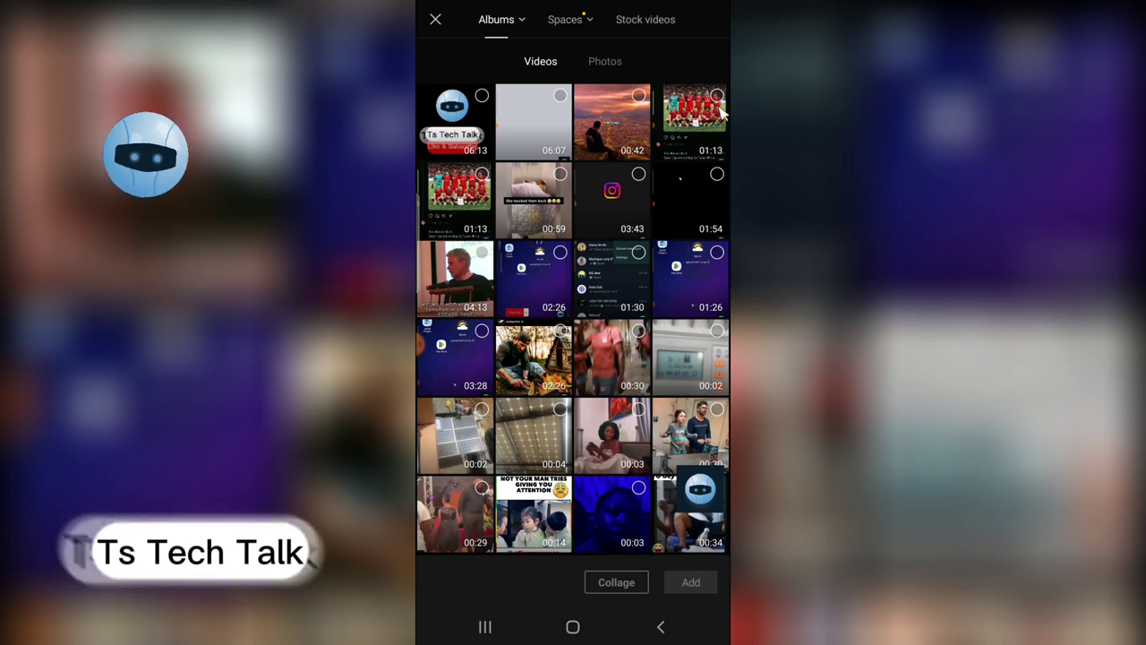
pyautogui.click(719, 107)
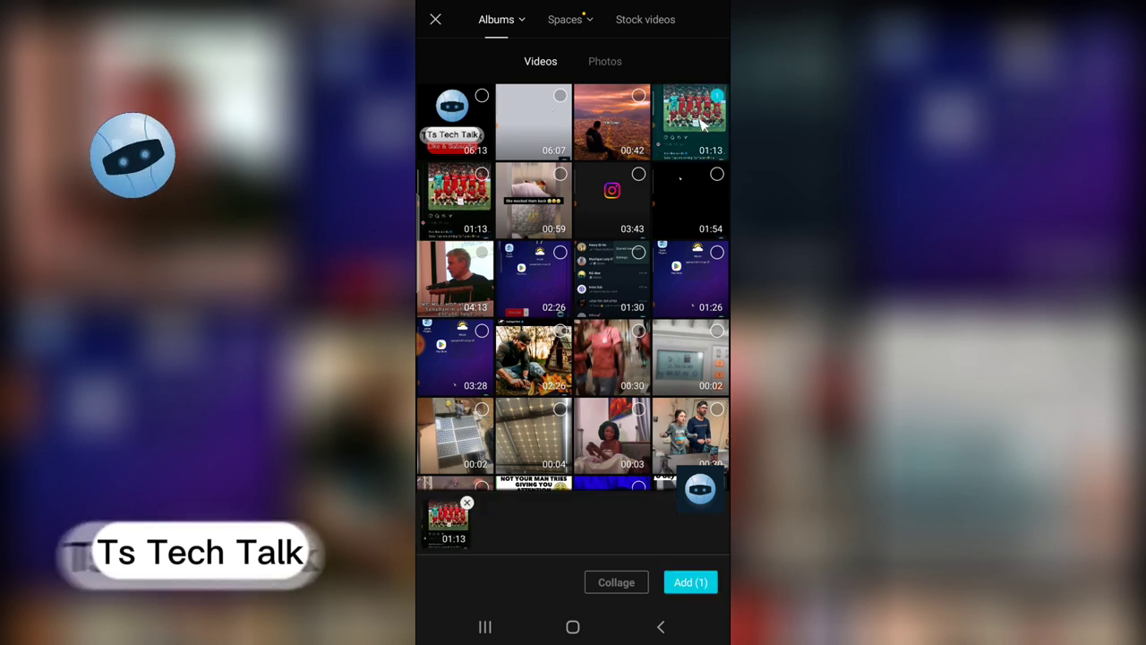
pyautogui.click(479, 219)
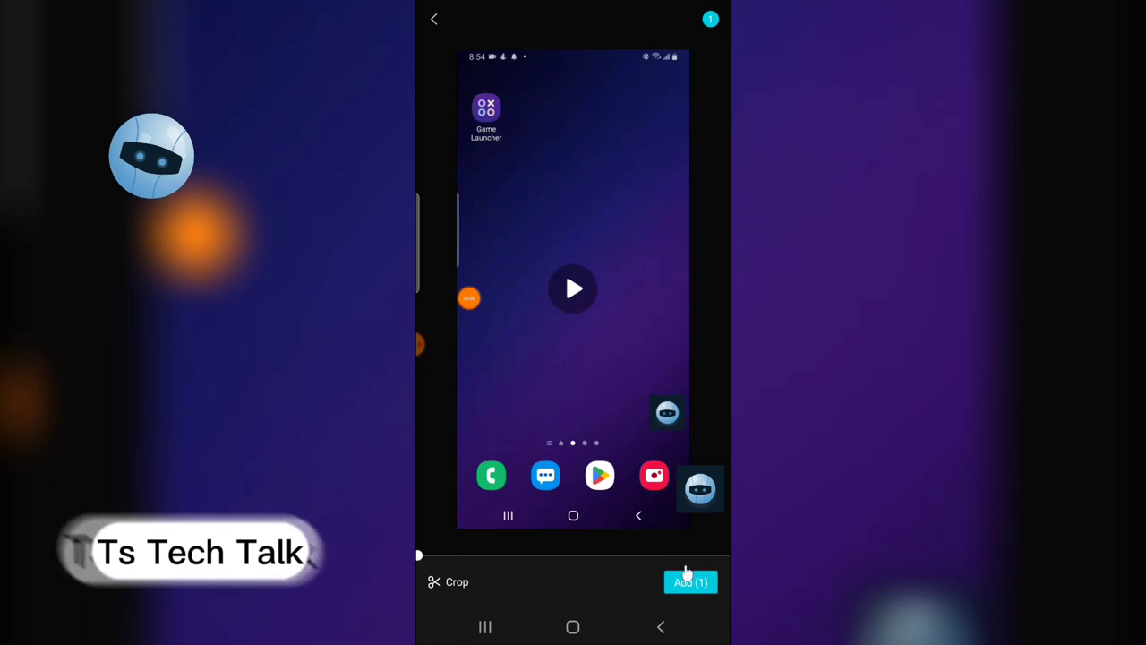
pyautogui.click(689, 582)
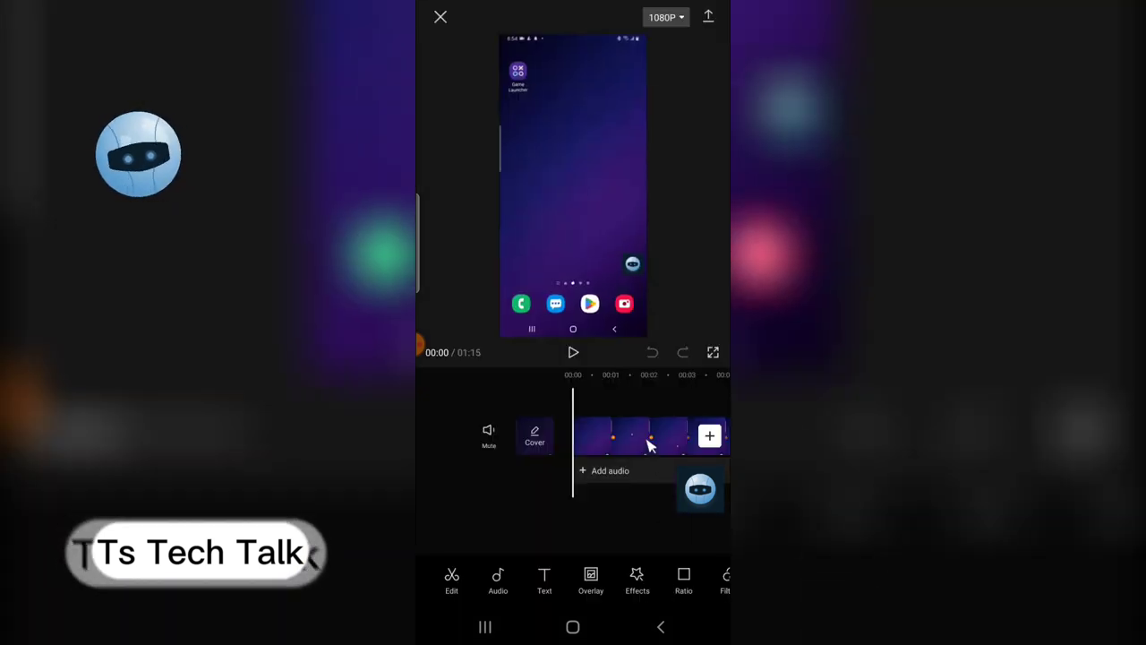
pyautogui.click(649, 445)
pyautogui.click(439, 18)
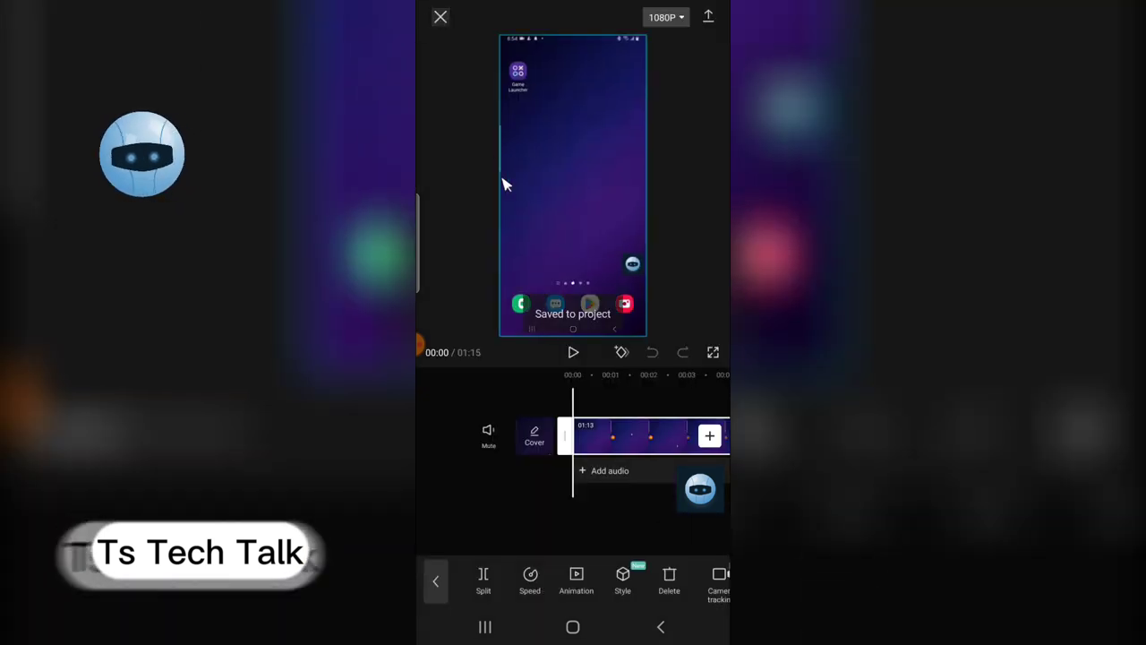
# Start another new project with the red-shirt dancing video added to the timeline.
pyautogui.click(627, 164)
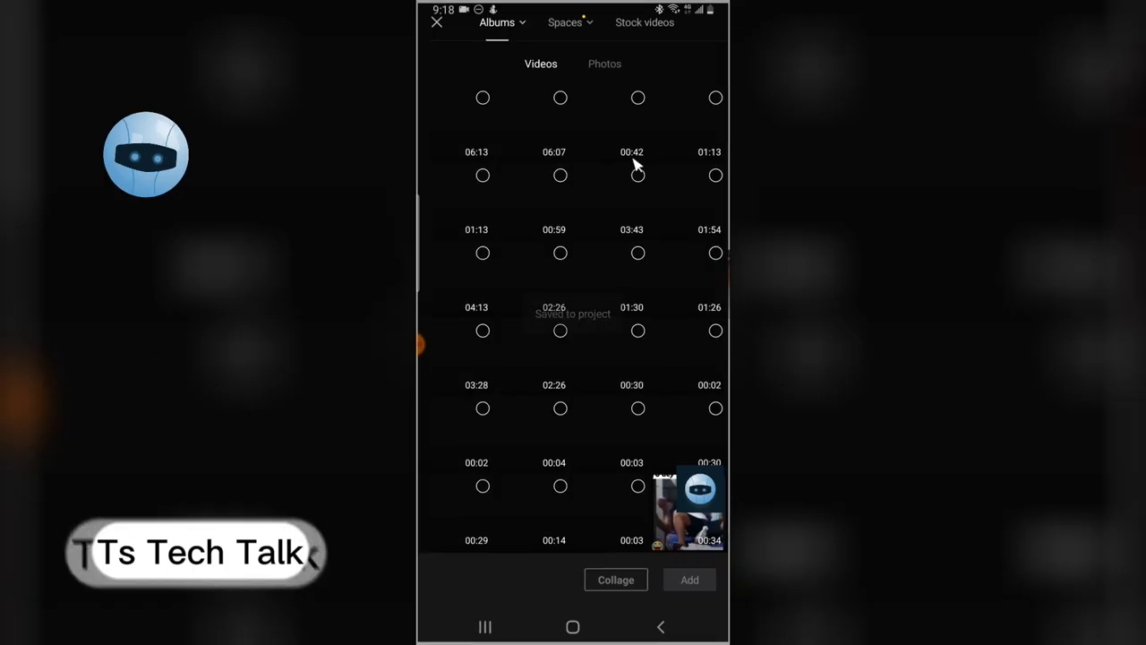
pyautogui.click(593, 383)
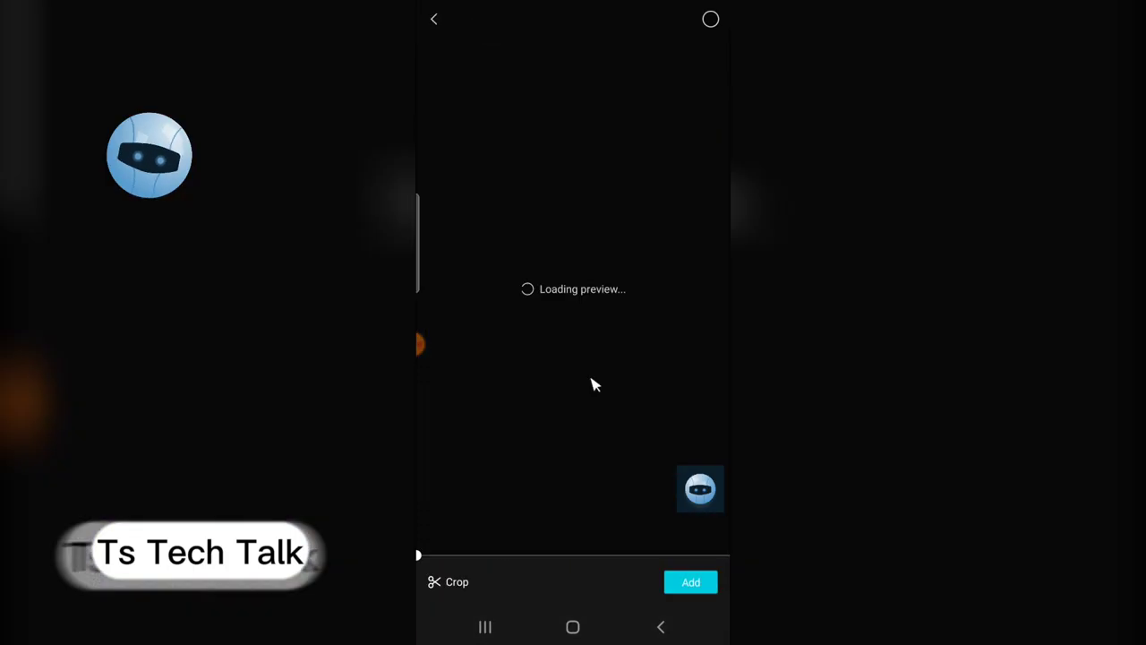
pyautogui.click(691, 583)
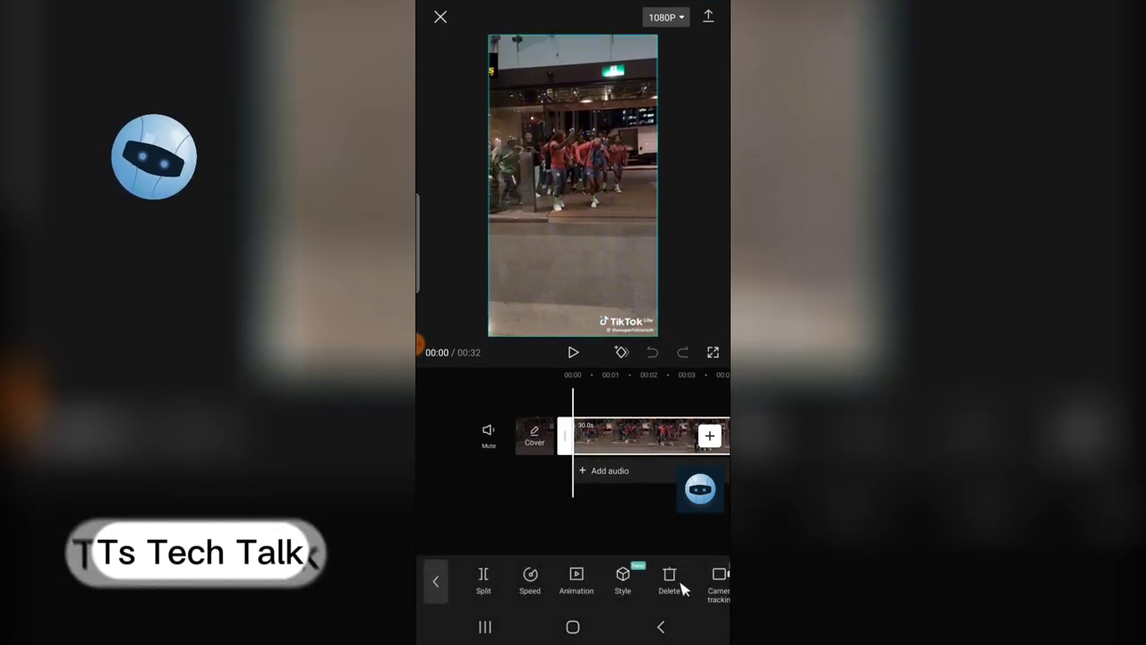
pyautogui.moveTo(535, 583); pyautogui.dragTo(504, 590)
# Mute the dancing clip's original sound and open your saved sounds in the Sounds library.
pyautogui.click(601, 582)
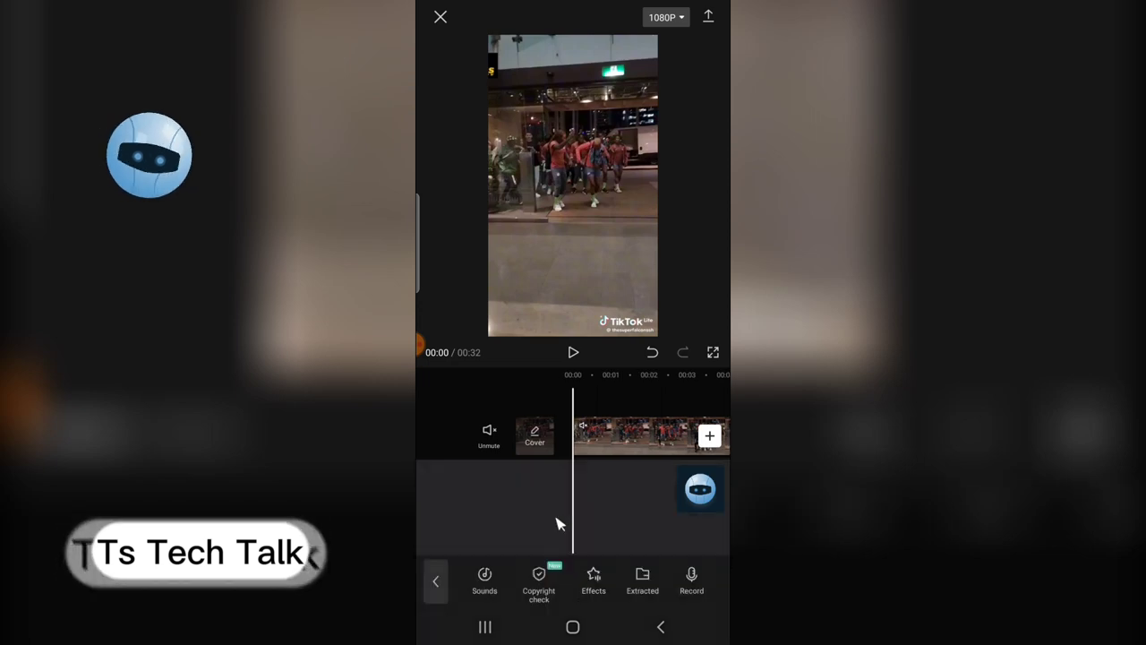
pyautogui.click(484, 582)
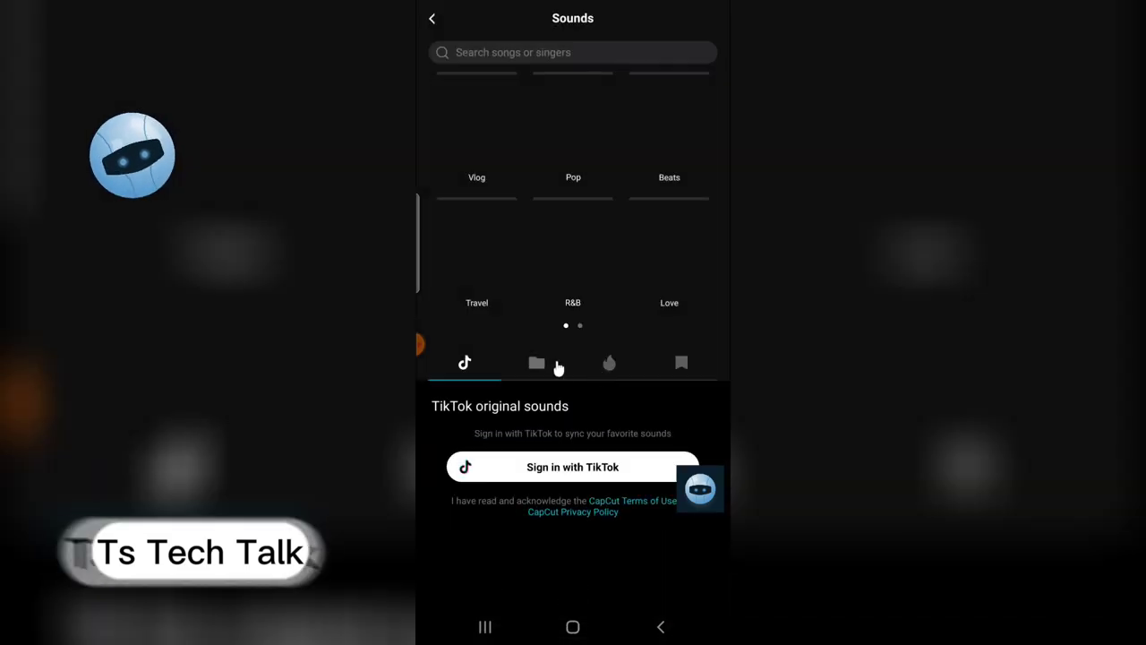
pyautogui.click(537, 367)
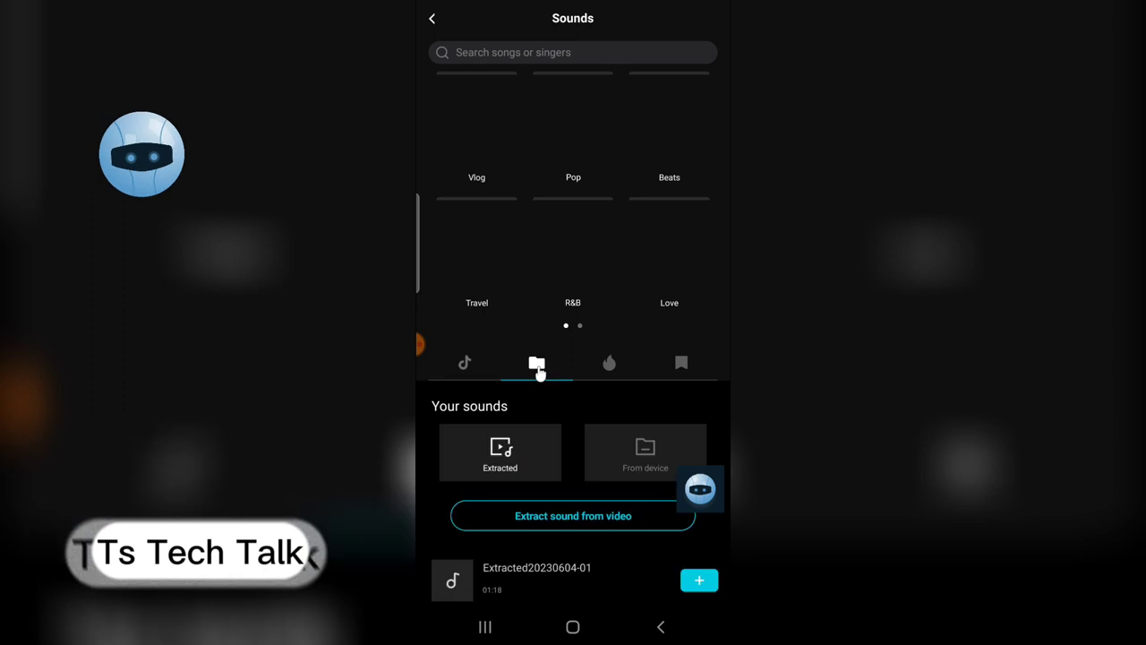
# List the sound files from the device and find vidToAud.mp3 (01:13).
pyautogui.scroll(-1, 627, 439)
pyautogui.scroll(-1, 636, 444)
pyautogui.scroll(-1, 643, 450)
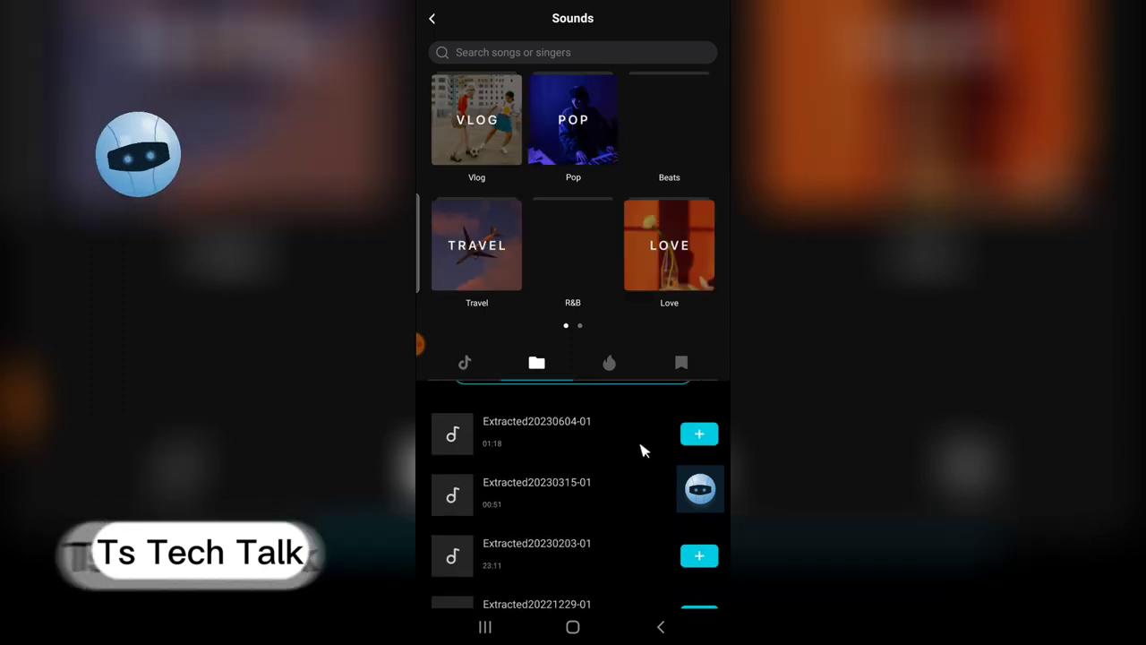
pyautogui.scroll(2, 595, 431)
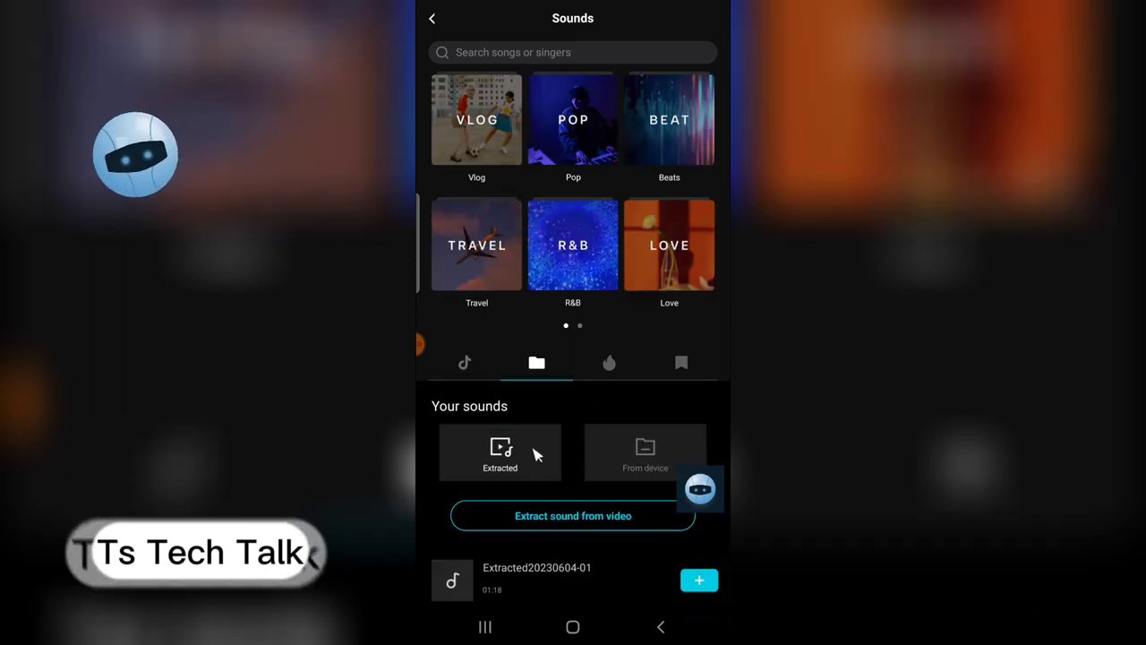
pyautogui.click(659, 467)
pyautogui.scroll(-1, 631, 515)
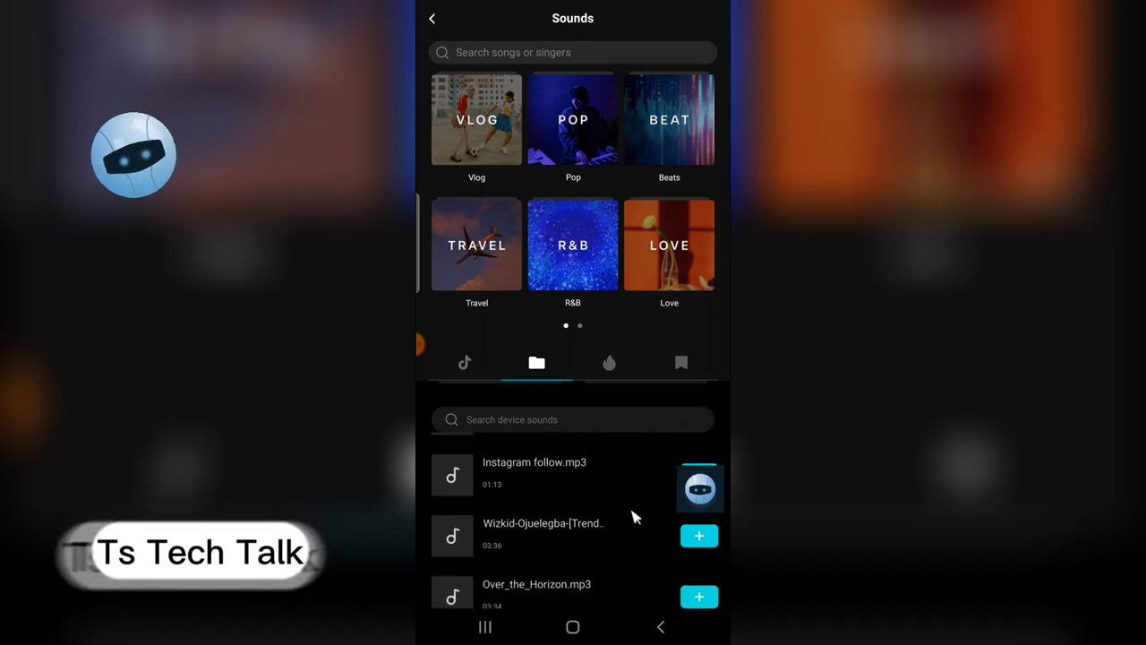
pyautogui.scroll(-1, 632, 517)
pyautogui.scroll(-1, 632, 517)
pyautogui.scroll(-1, 633, 518)
pyautogui.scroll(-2, 633, 517)
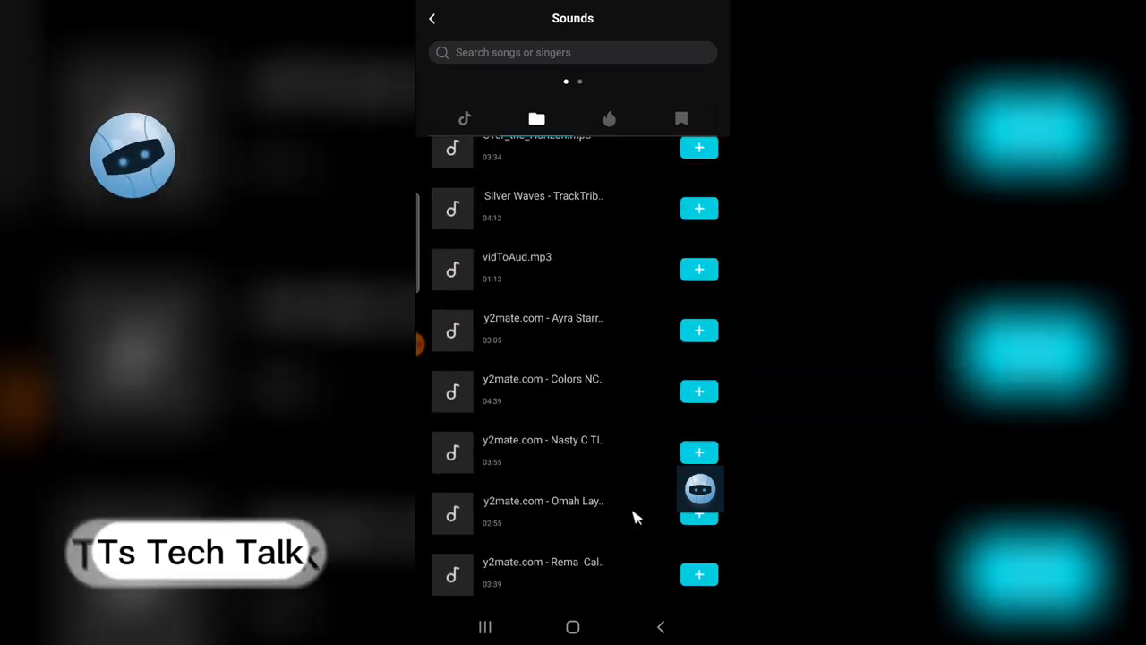
pyautogui.scroll(-1, 633, 518)
pyautogui.scroll(3, 633, 517)
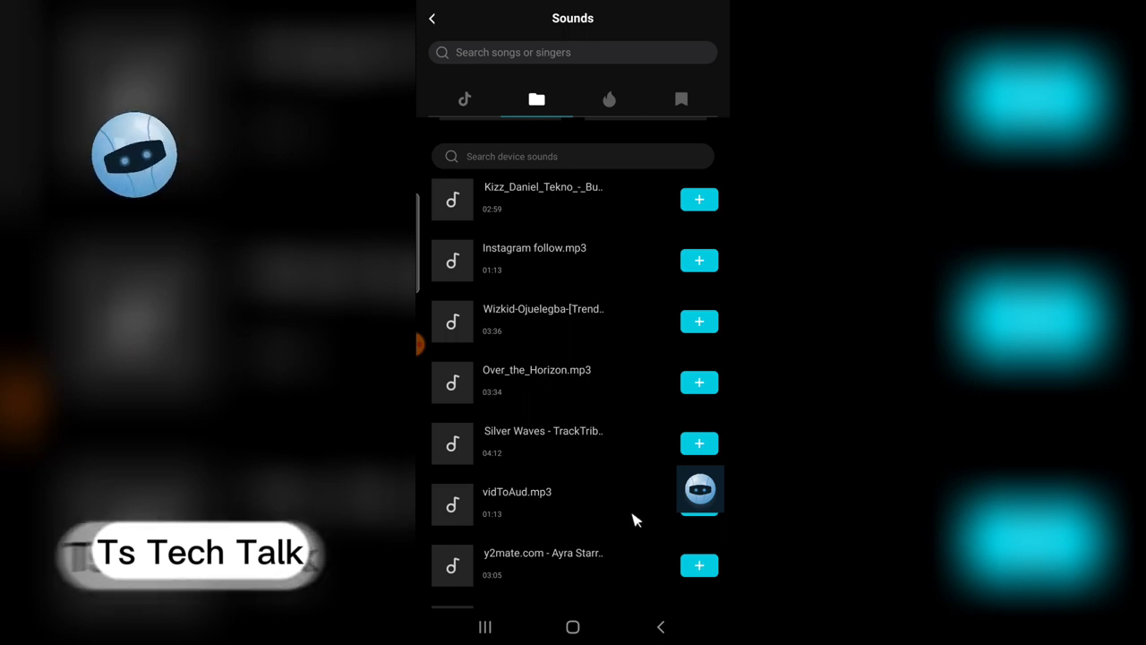
# Add vidToAud.mp3 as a track under the dance clip, preview it, and select it.
pyautogui.click(707, 509)
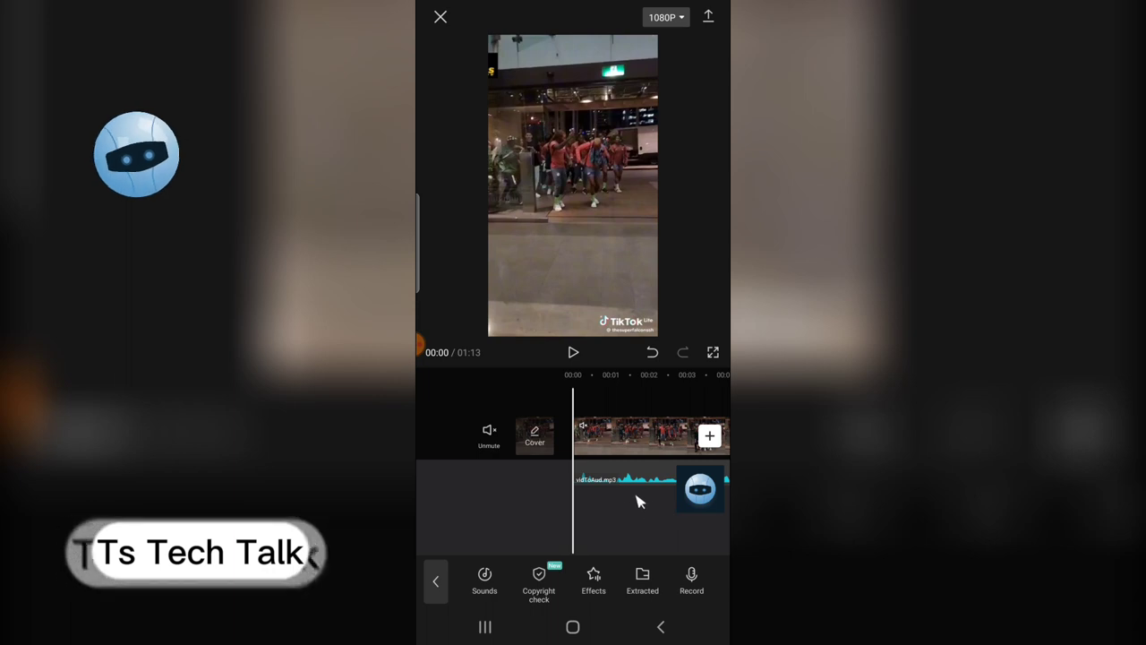
pyautogui.click(573, 353)
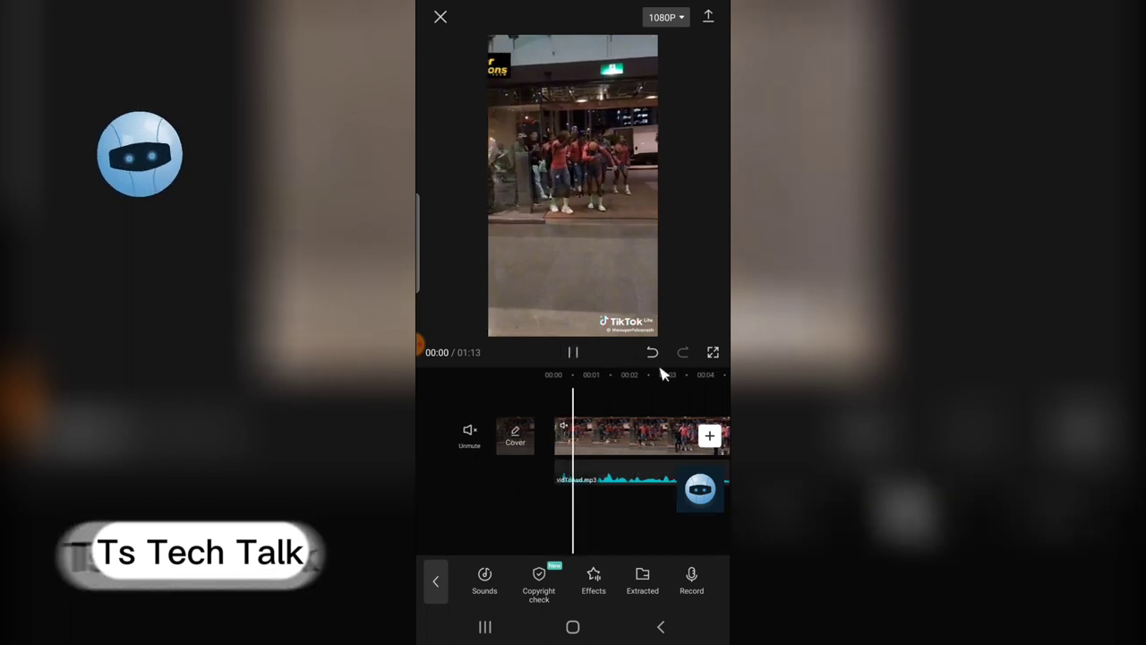
pyautogui.click(574, 352)
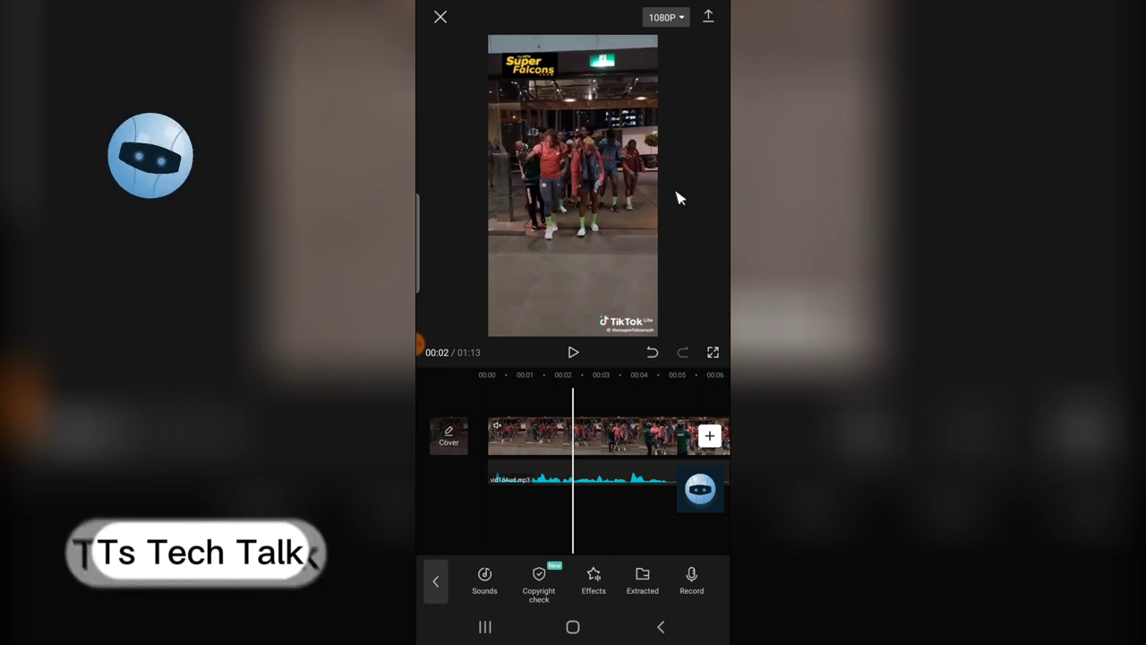
pyautogui.moveTo(678, 532); pyautogui.dragTo(519, 540)
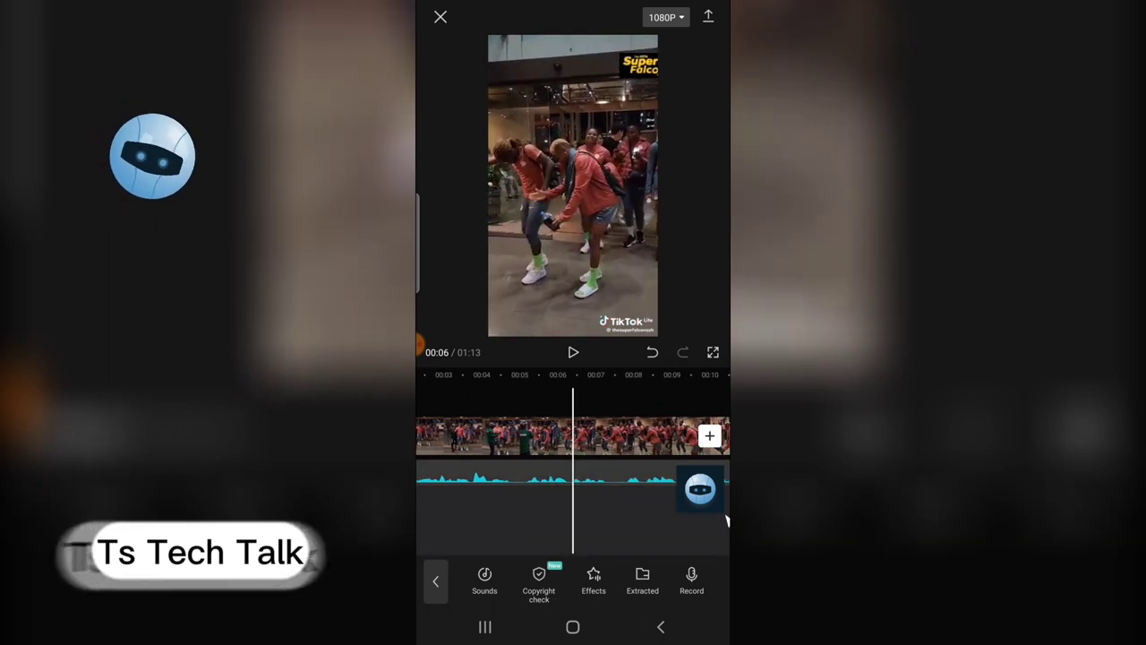
pyautogui.click(593, 474)
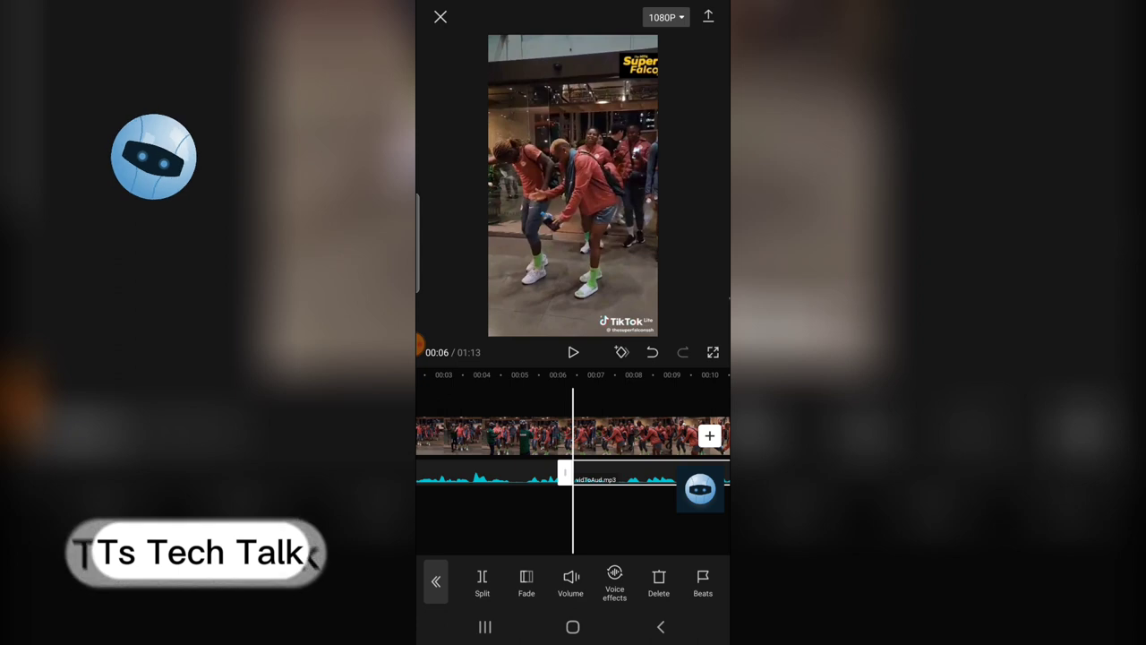
pyautogui.click(439, 20)
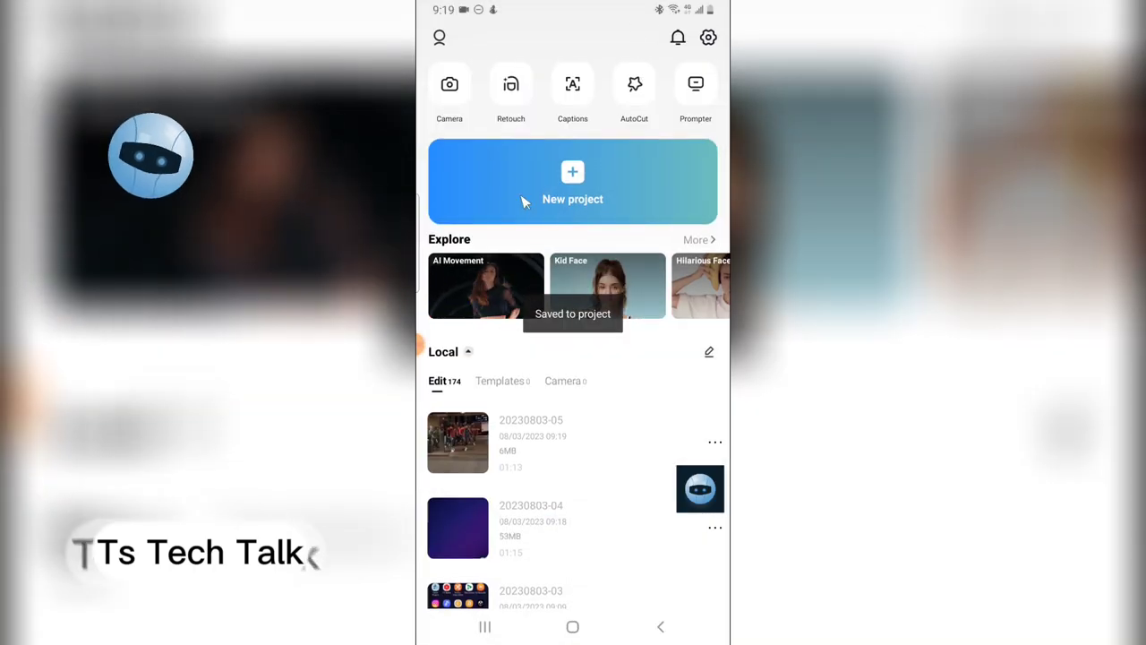